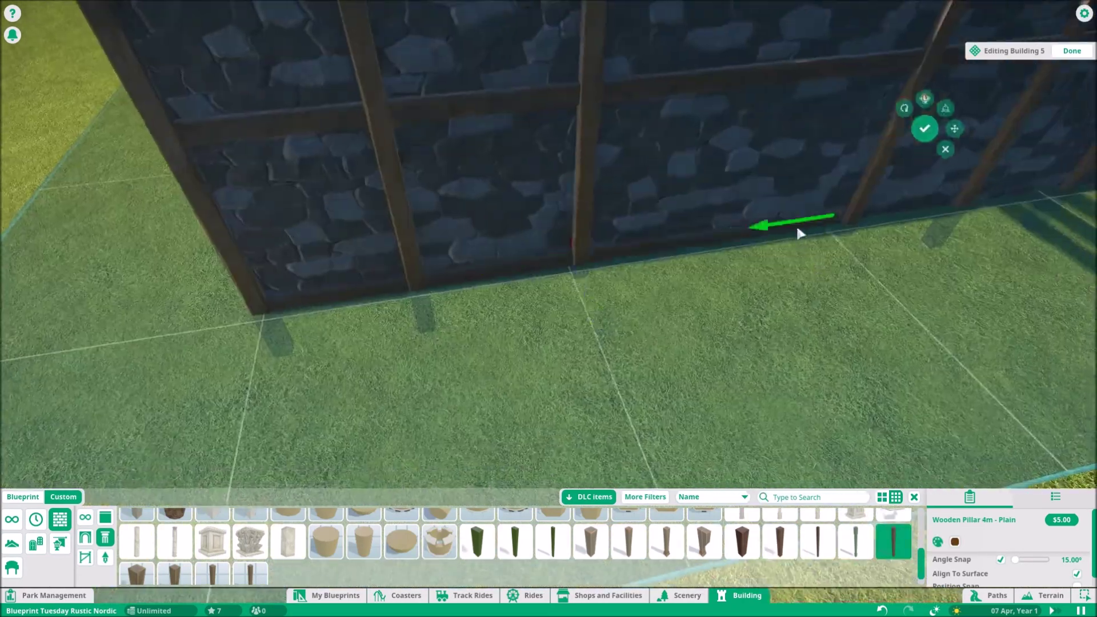
Step: Stop placing Wooden Pillar 4m - Plain posts once they frame the stone wall
key("Escape")
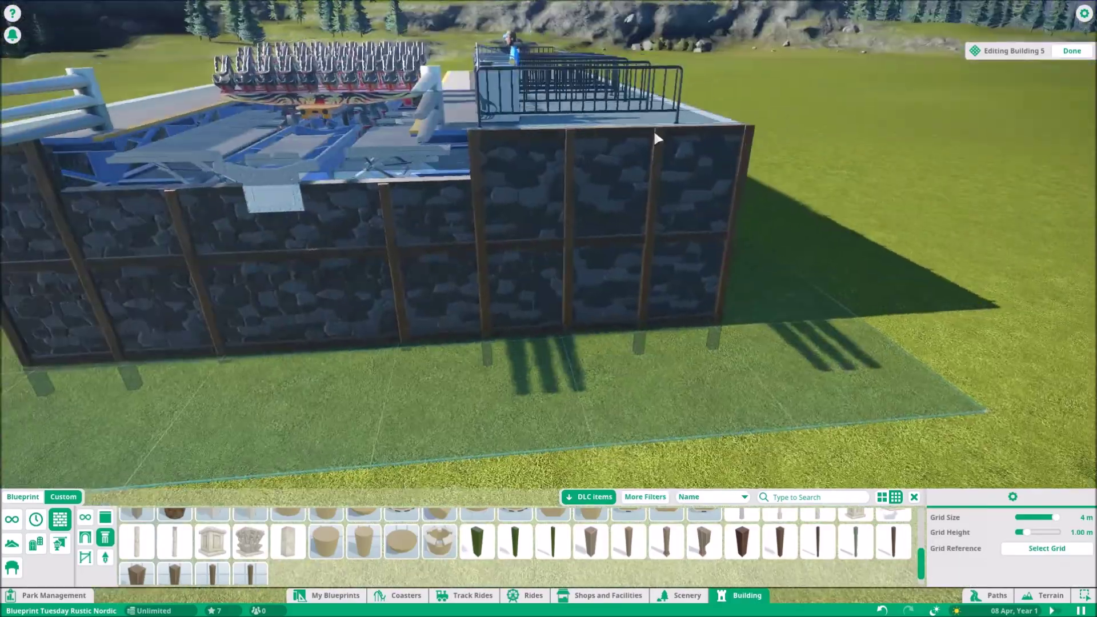
Step: Lay a flat 4m wooden plank capping the stone wall's top corner toward the platform edge
left_click(653, 128)
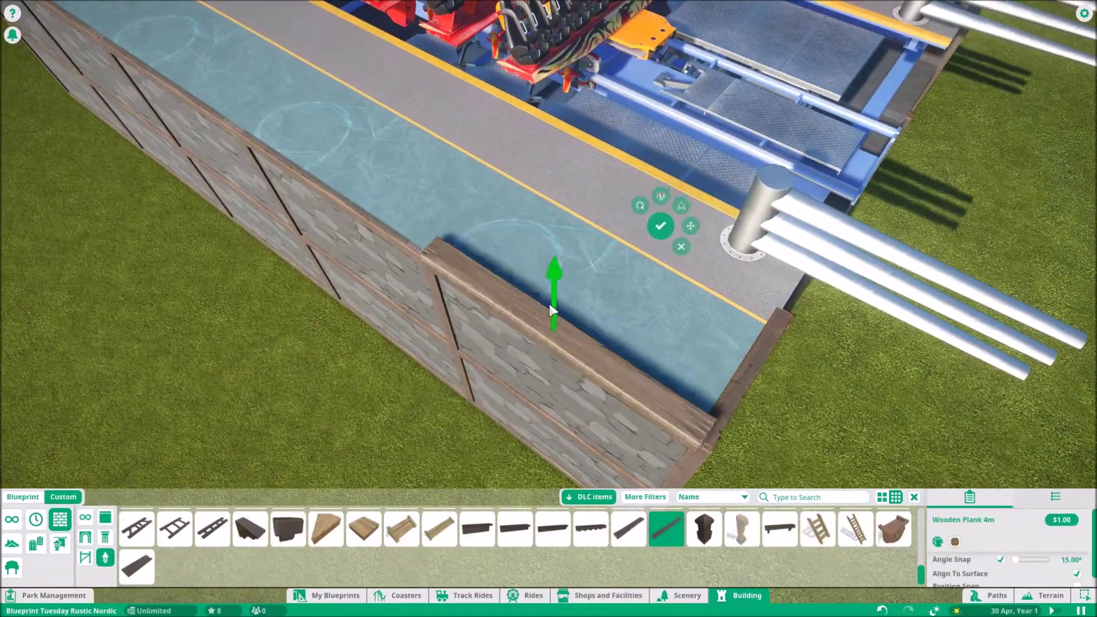
key("e")
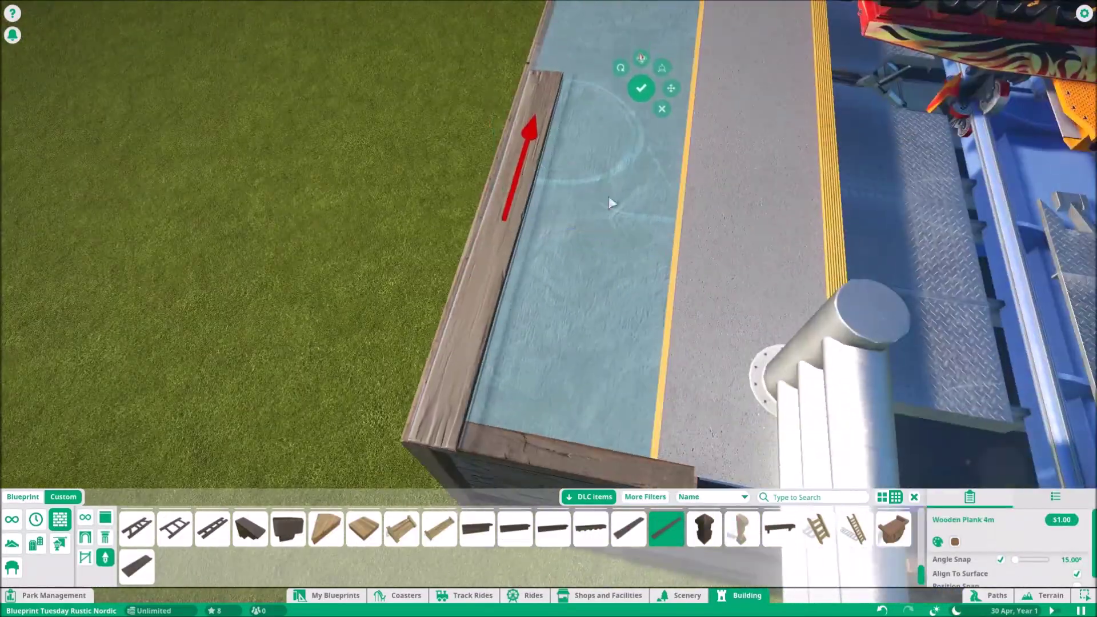
scroll(627, 268, "down", 2)
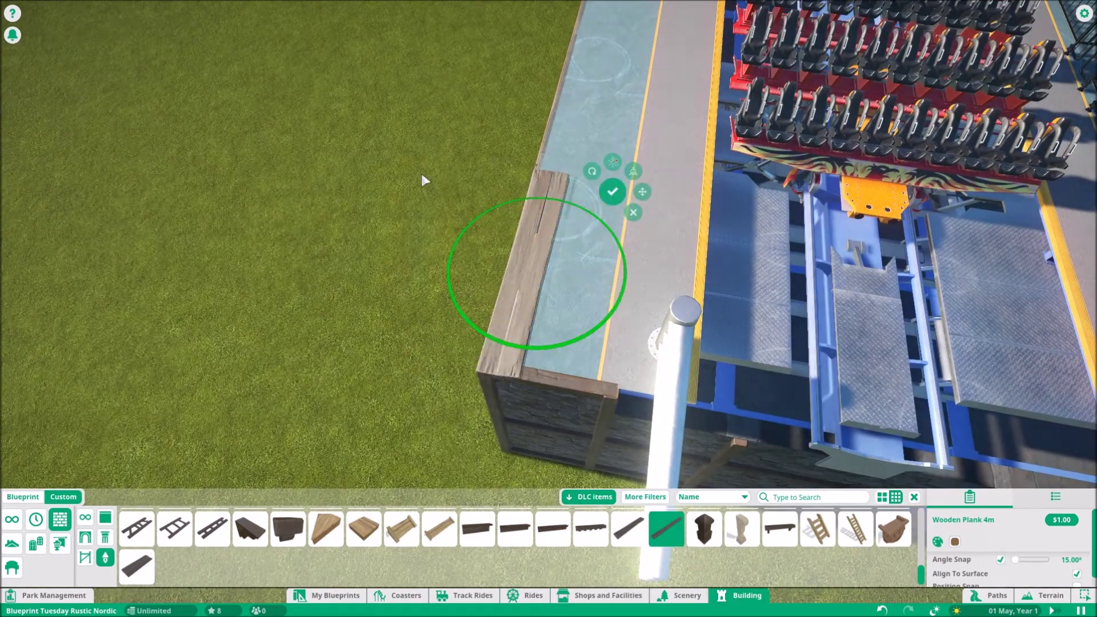
scroll(453, 258, "up", 2)
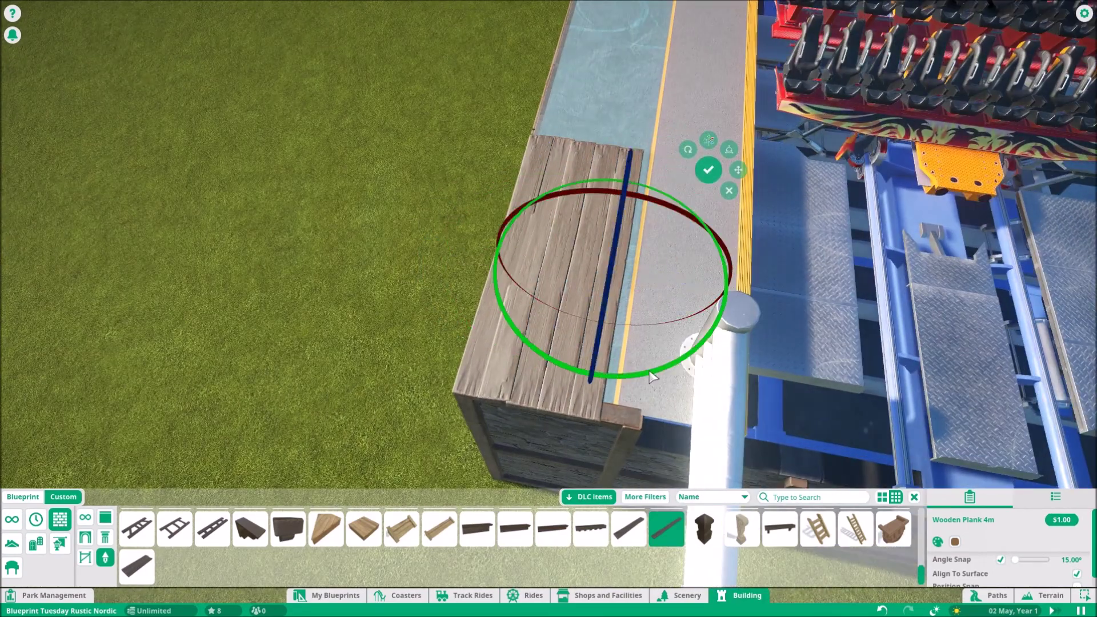
key("d")
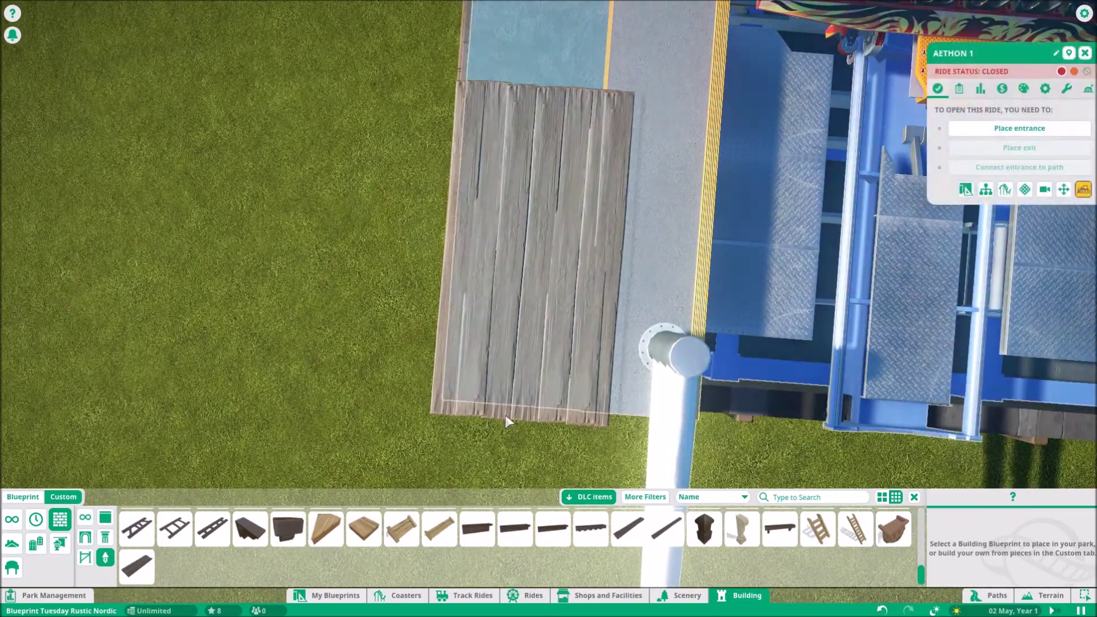
Step: Edit Building 5 and select the corner wooden plank on the wall top
left_click(1084, 596)
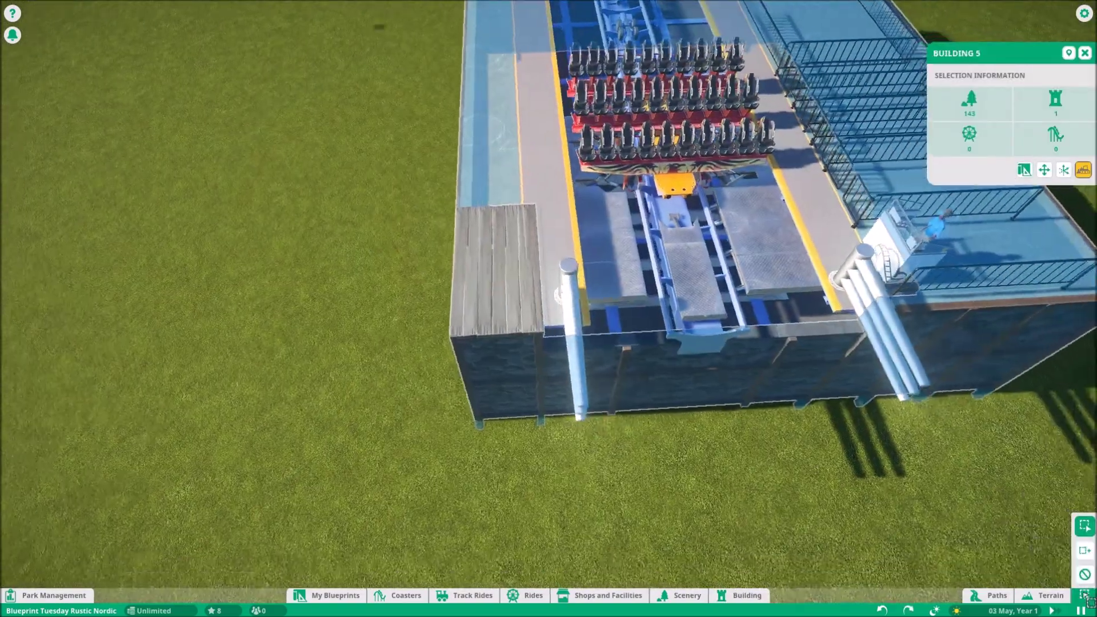
left_click(1083, 169)
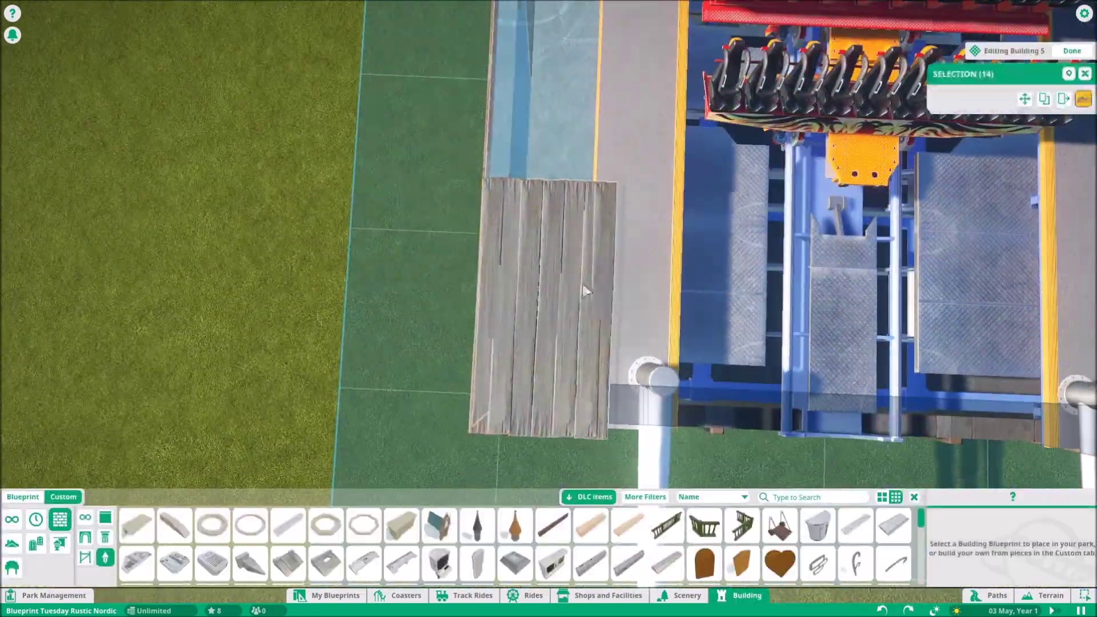
left_click(443, 351)
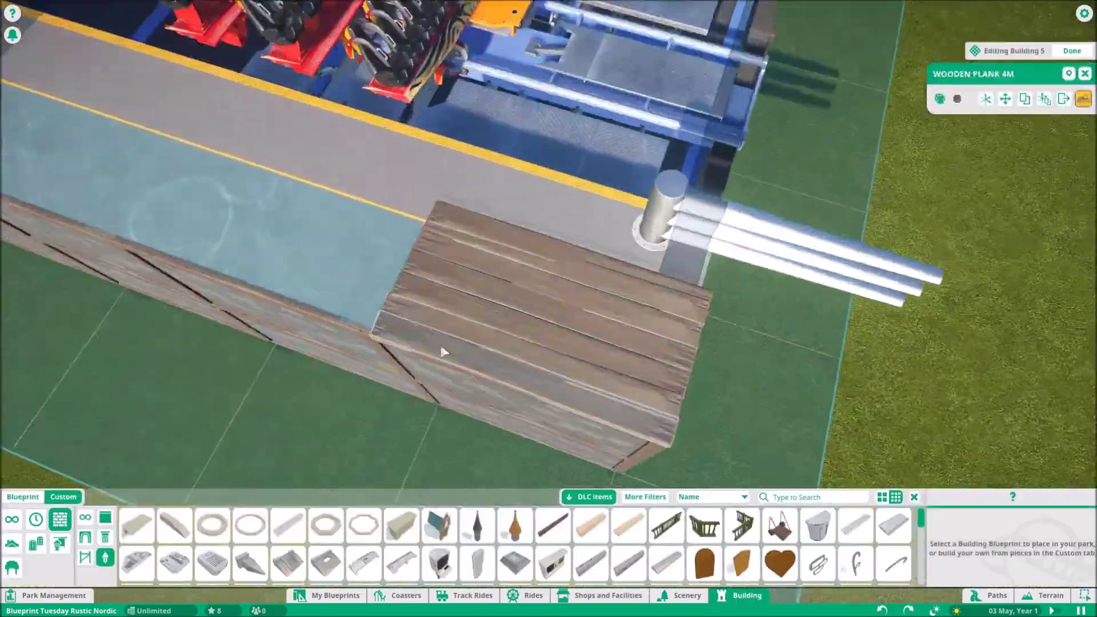
left_click_drag(338, 392, 526, 323)
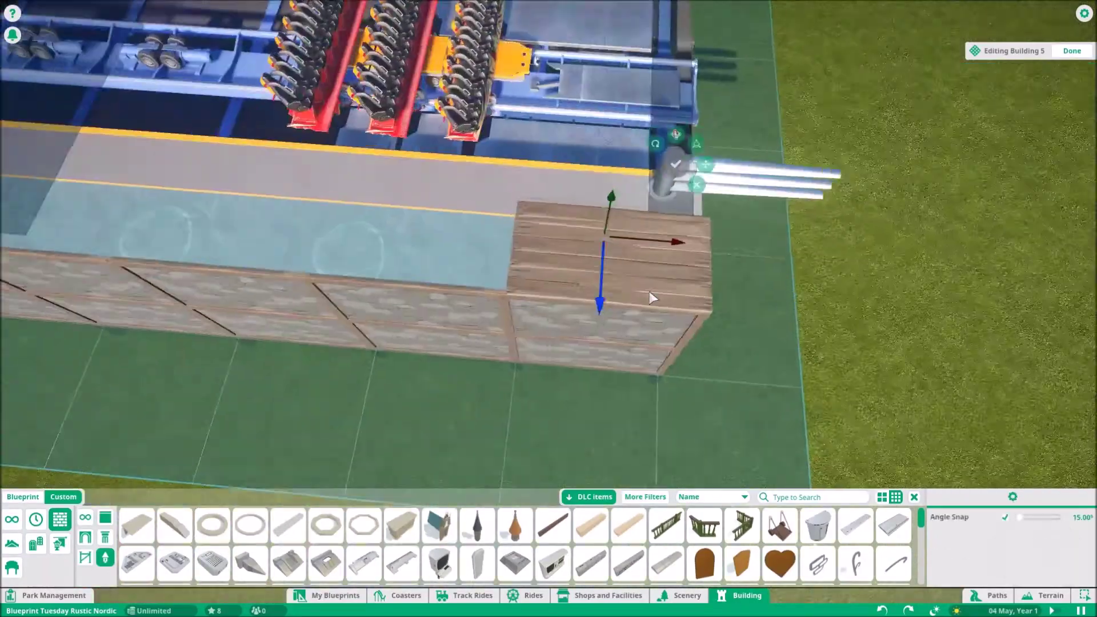
key("e")
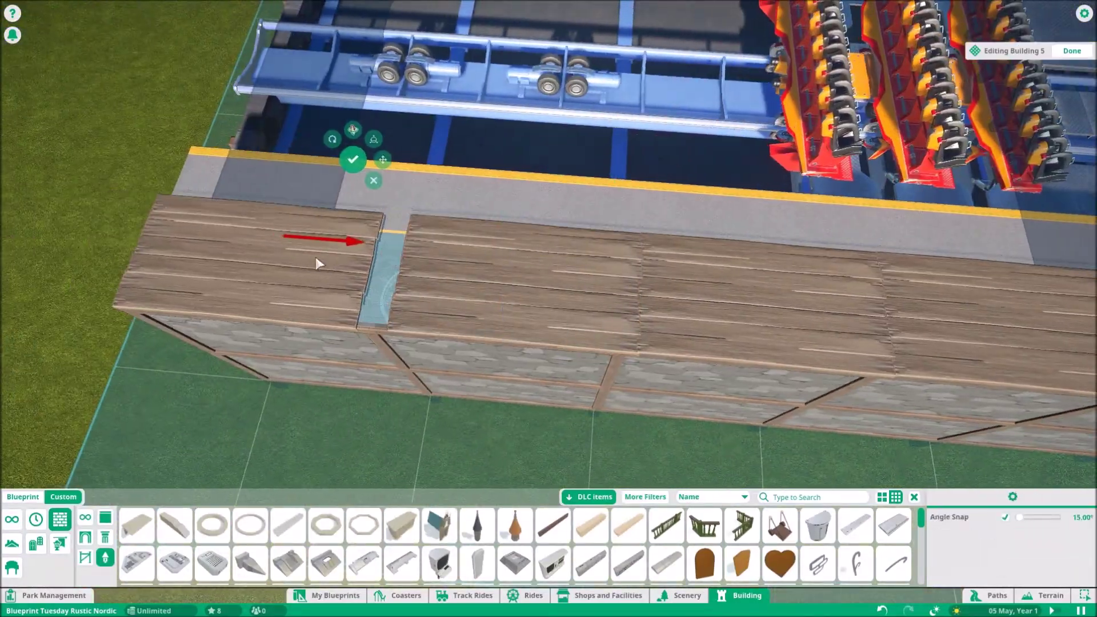
key("z")
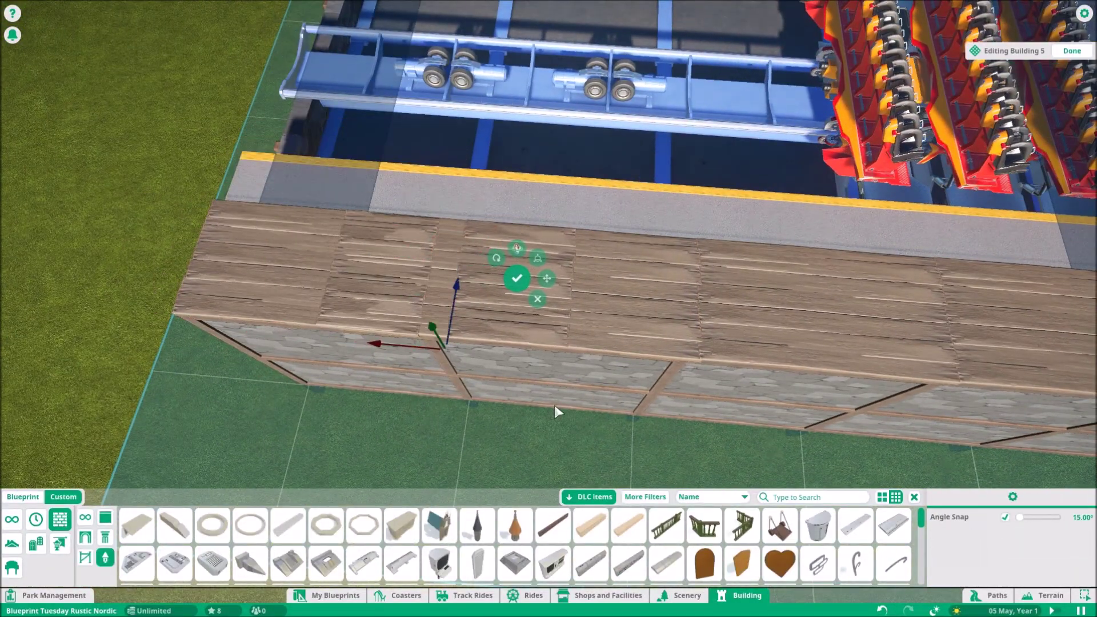
key("e")
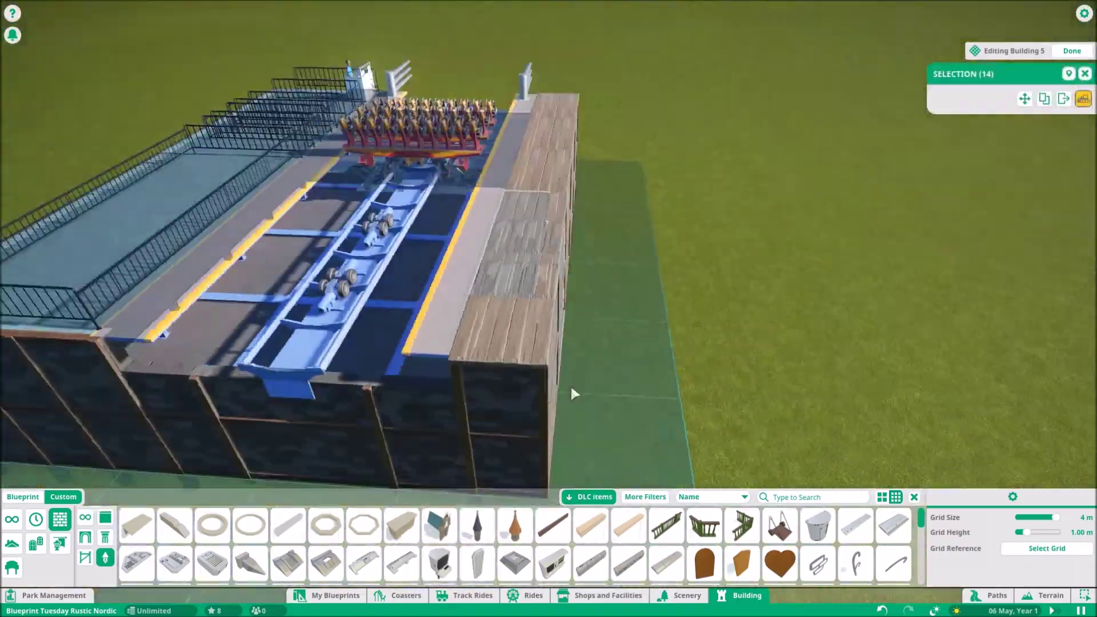
Step: Select the wall-top planks and move copies along the full side wall
key("Escape")
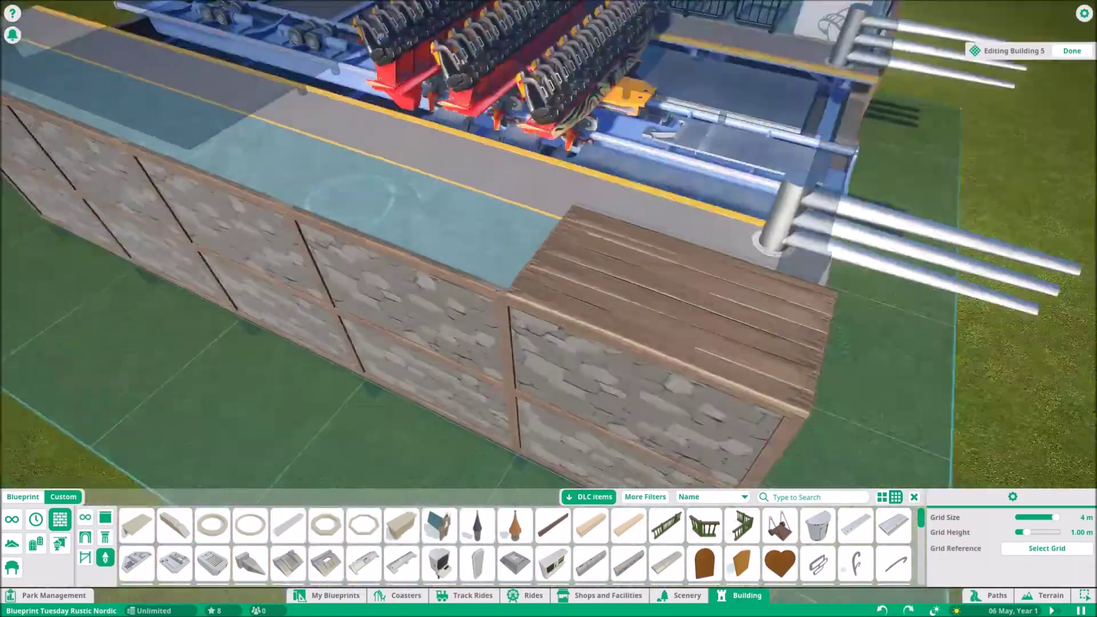
left_click(377, 197)
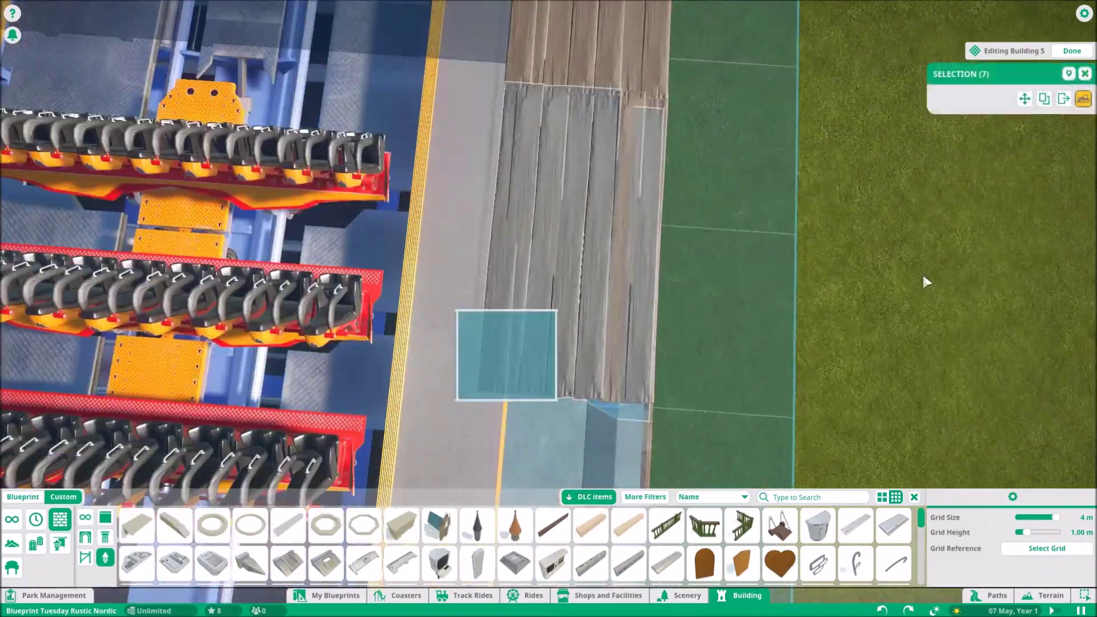
key("Escape")
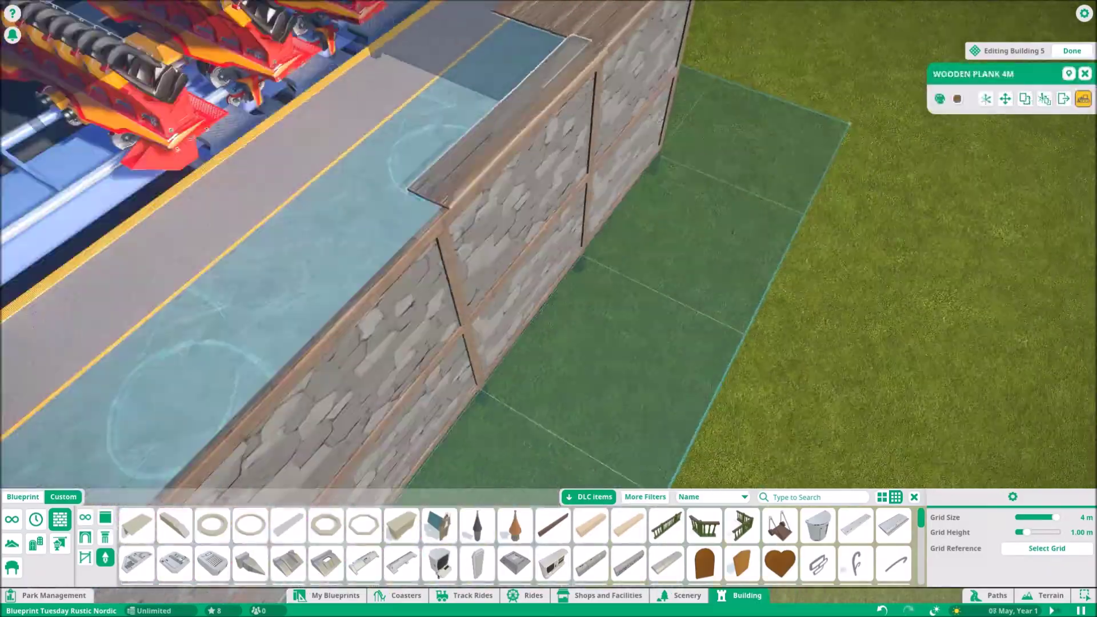
key("Escape")
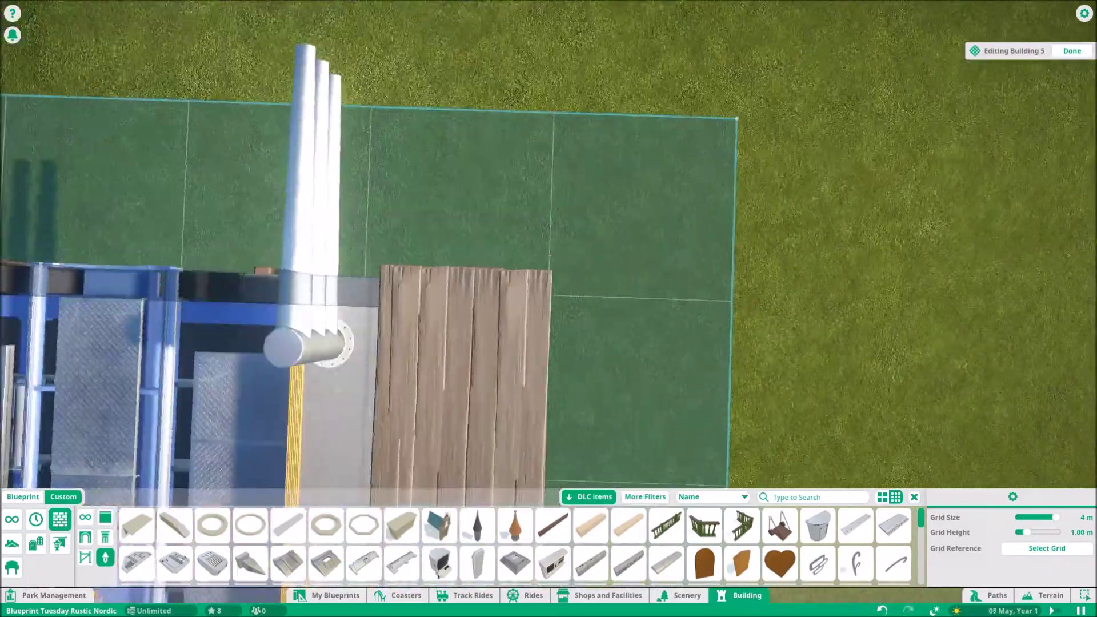
left_click(544, 347)
left_click(544, 340)
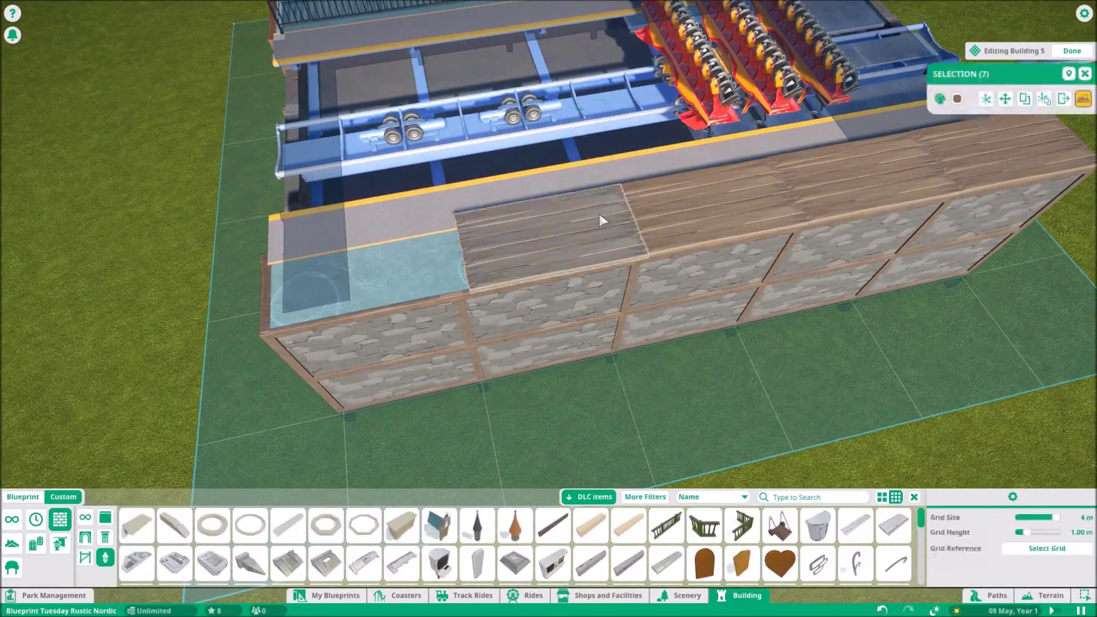
key("Escape")
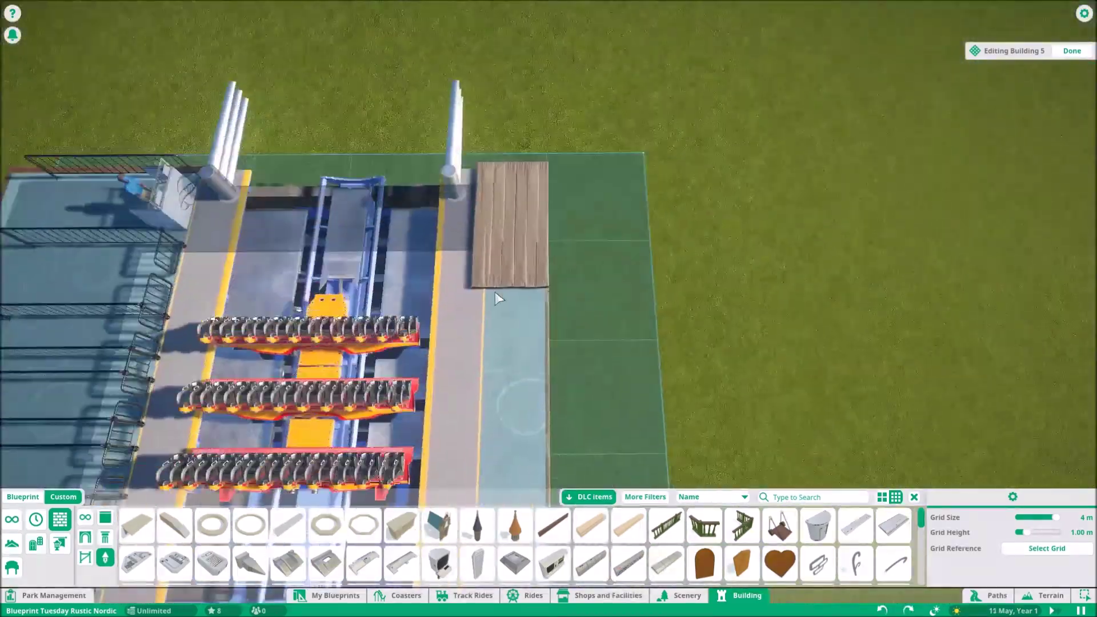
left_click(547, 253)
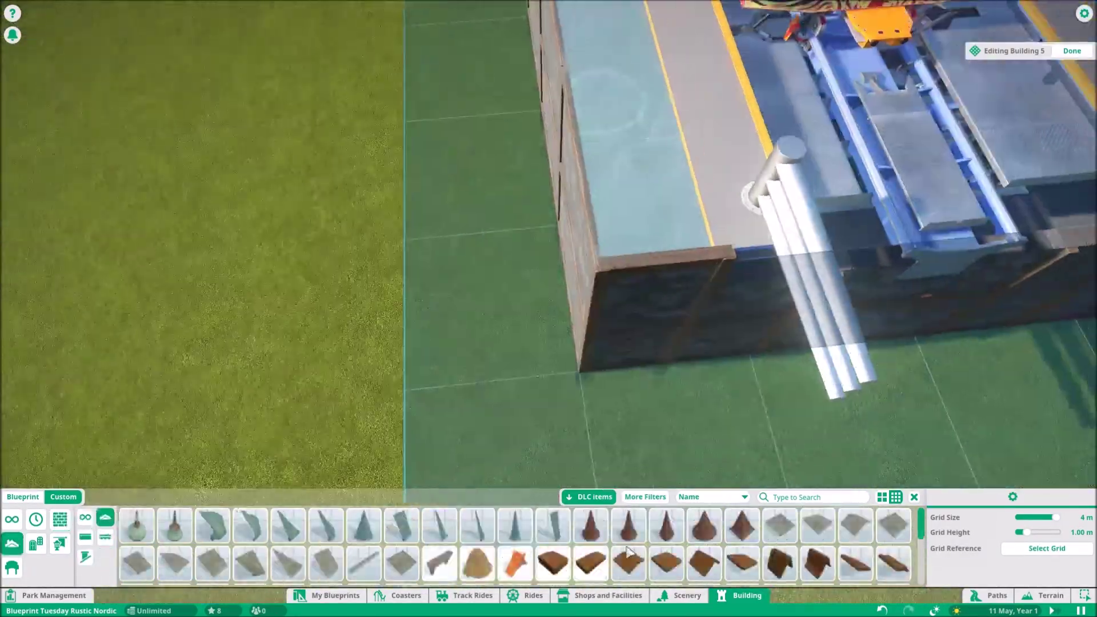
Step: Lay 2m by 4m wooden deck tiles over the queue platform between the railings
left_click(571, 170)
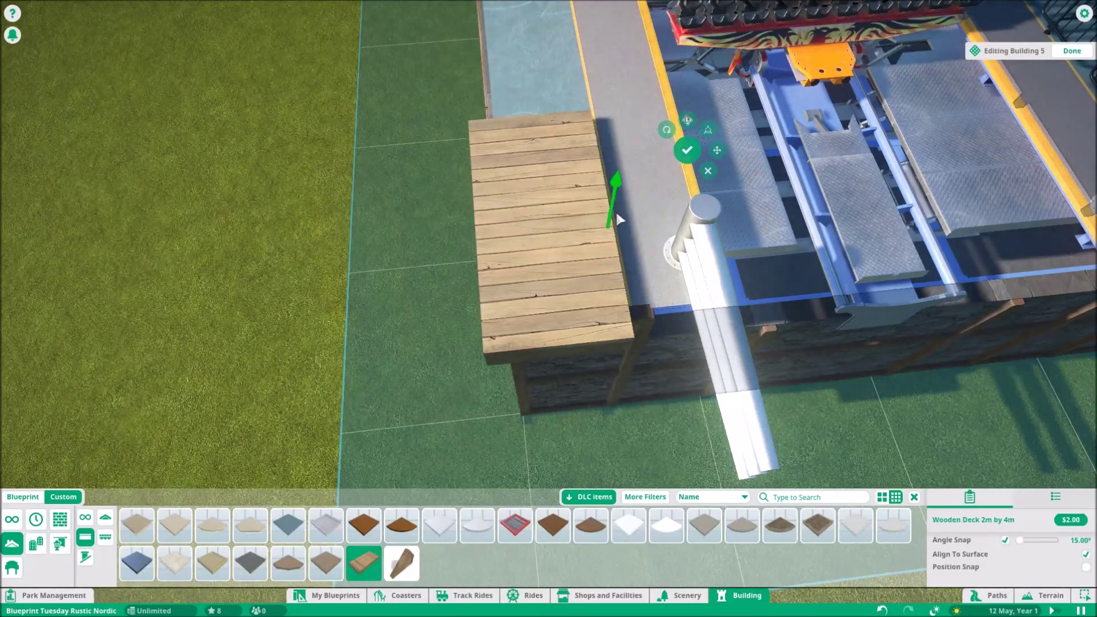
key("e")
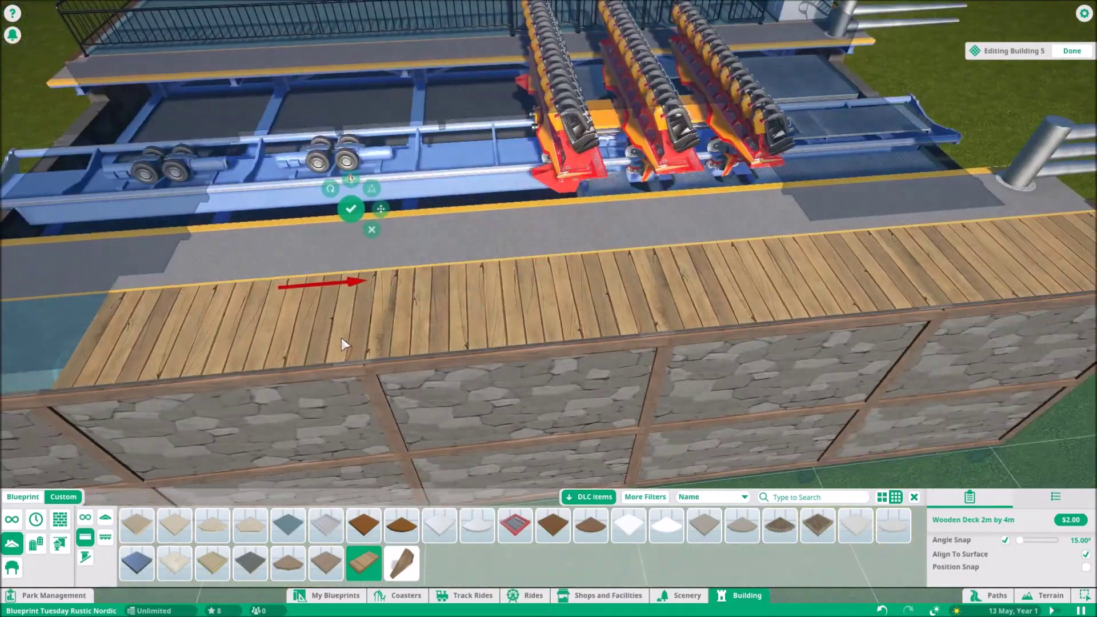
key("a")
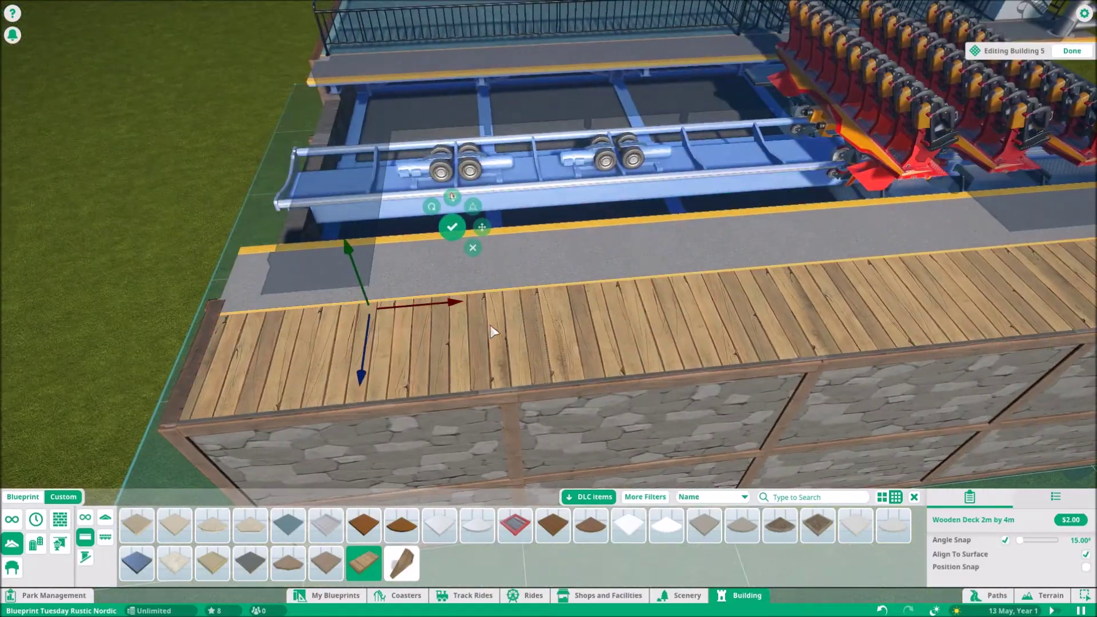
scroll(584, 355, "down", 5)
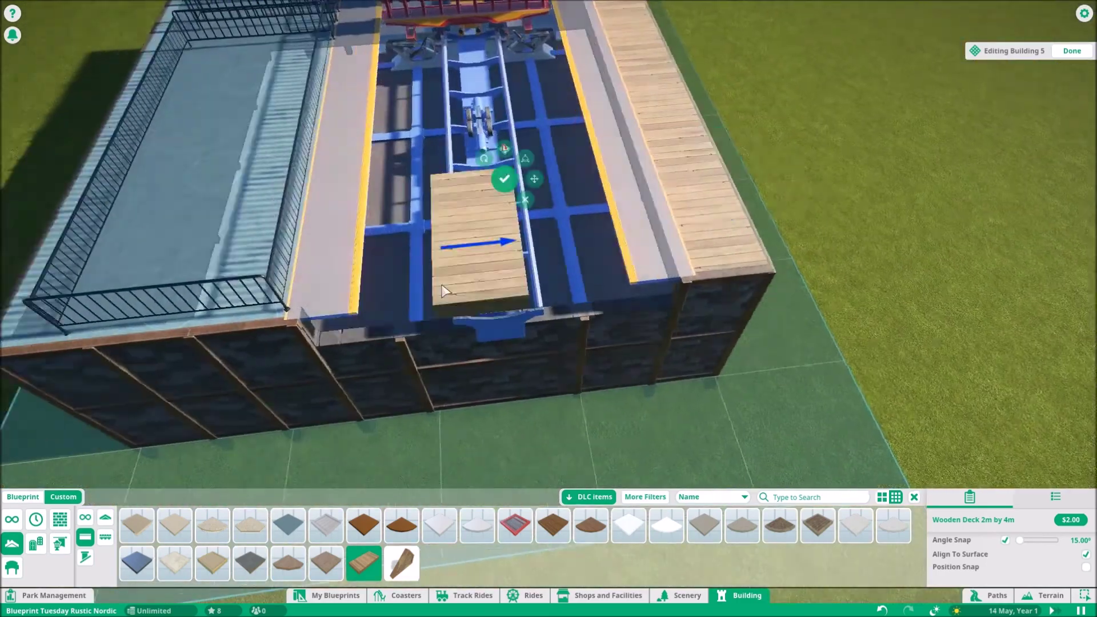
scroll(584, 355, "up", 5)
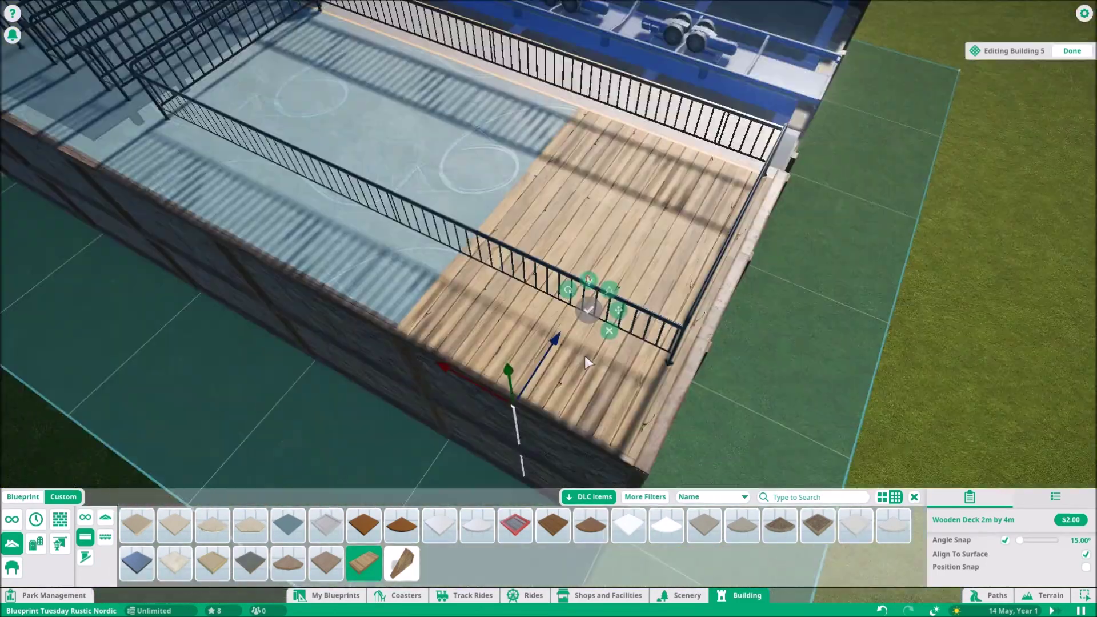
key("q")
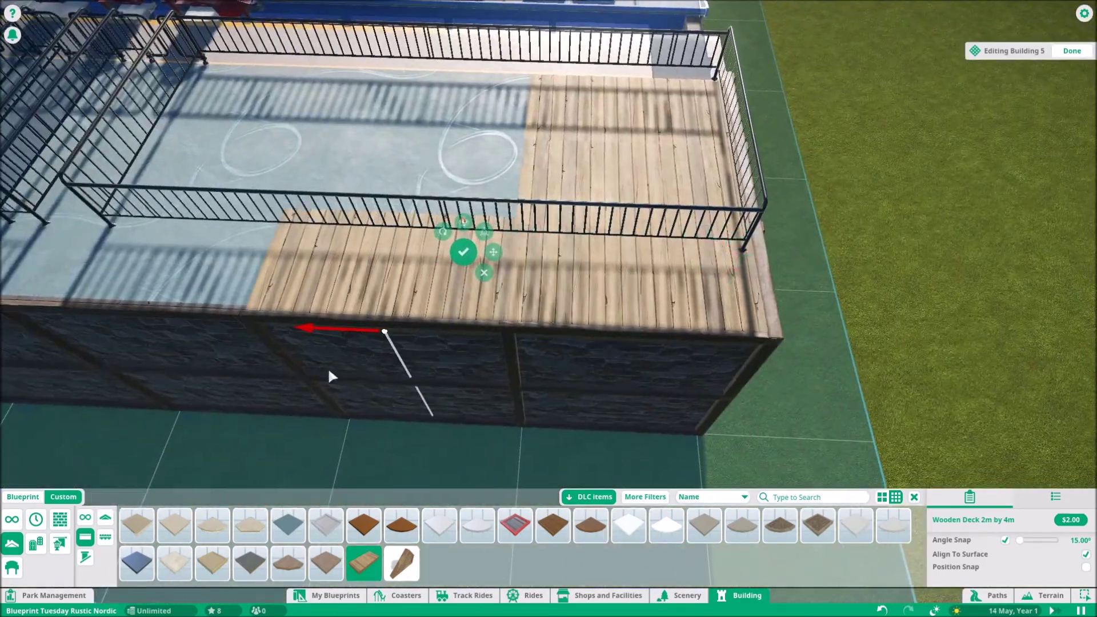
scroll(536, 378, "down", 3)
scroll(354, 389, "up", 3)
Step: Orbit the camera to a side view of the deck and dark stone base
key("a")
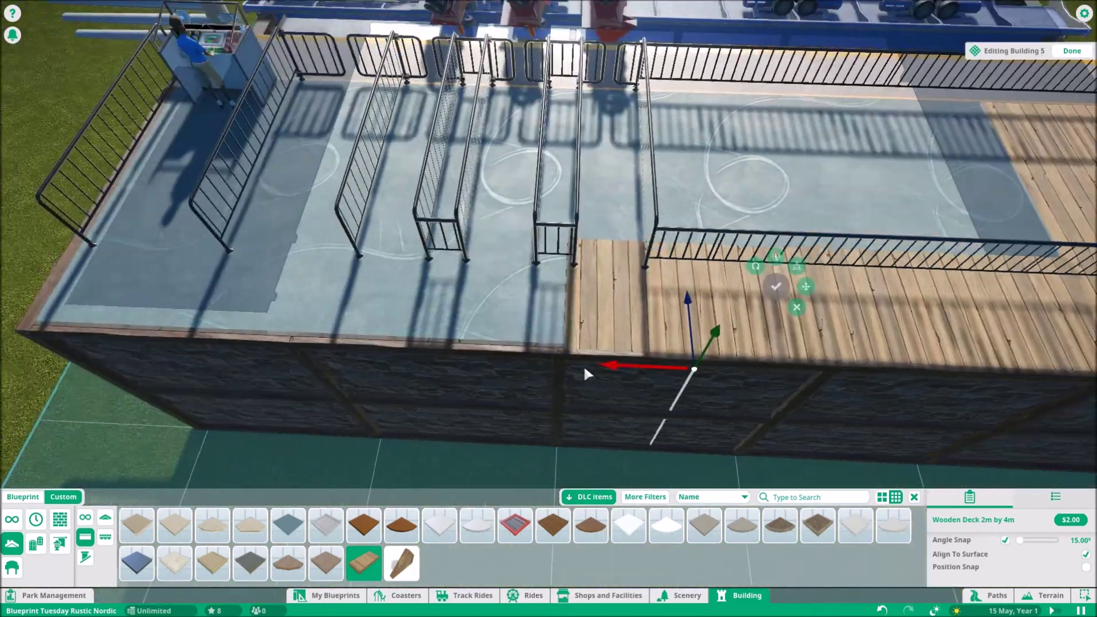
scroll(251, 366, "down", 3)
key("q")
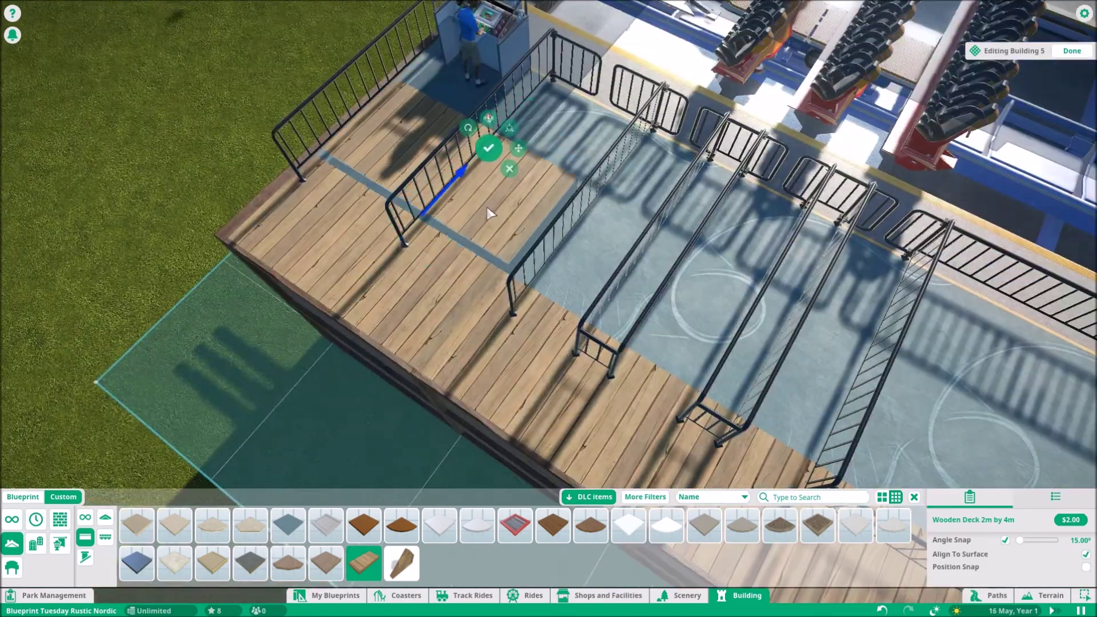
scroll(448, 292, "up", 3)
key("q")
scroll(578, 321, "up", 5)
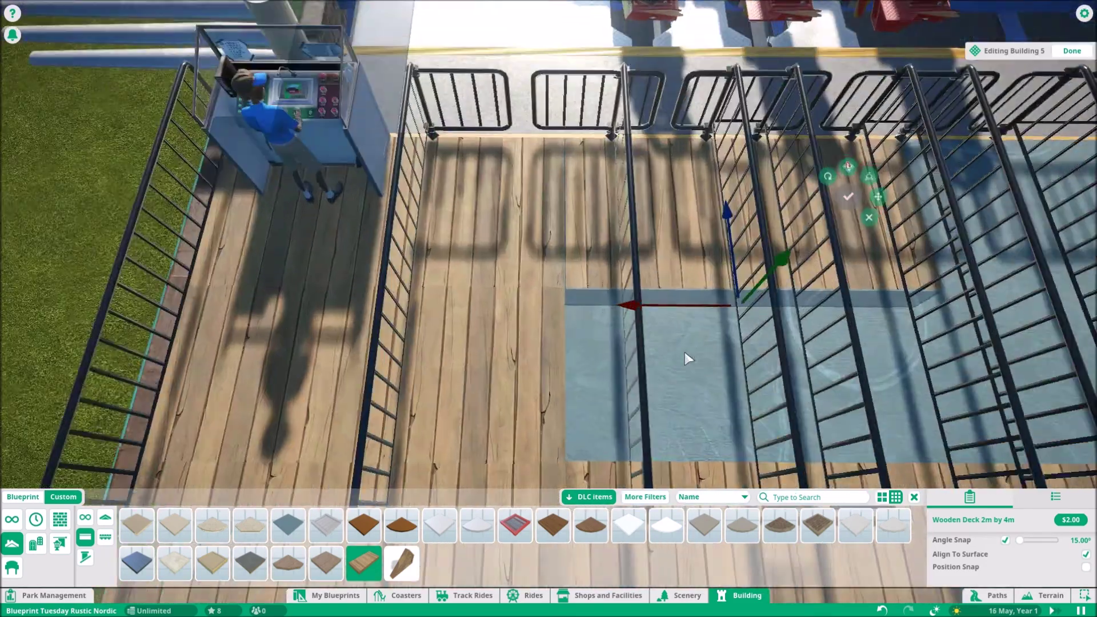
scroll(578, 261, "down", 3)
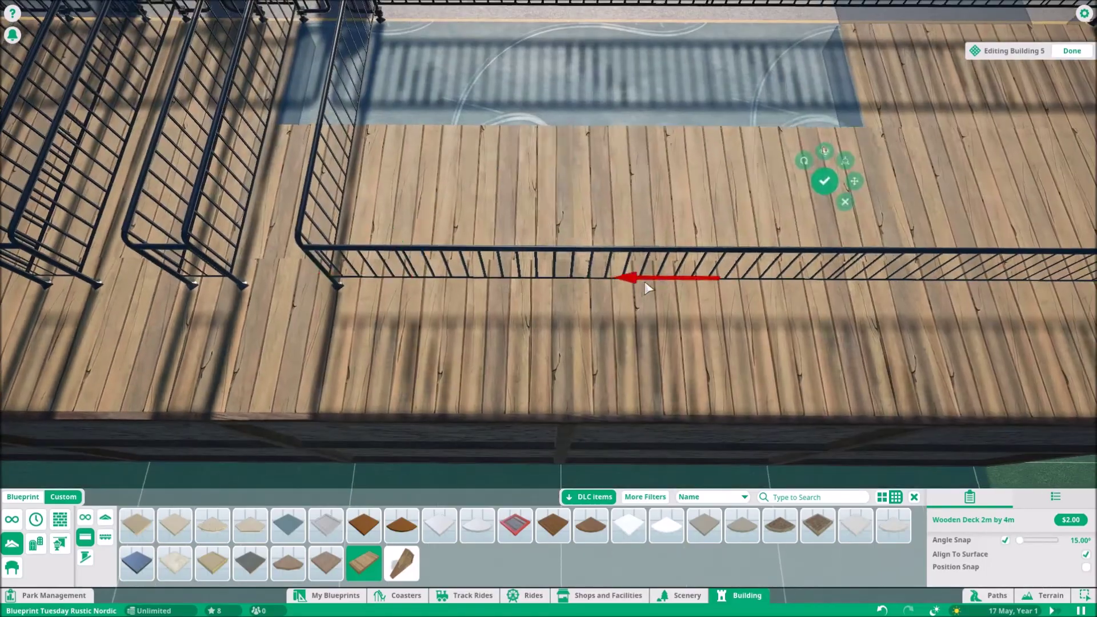
key("q")
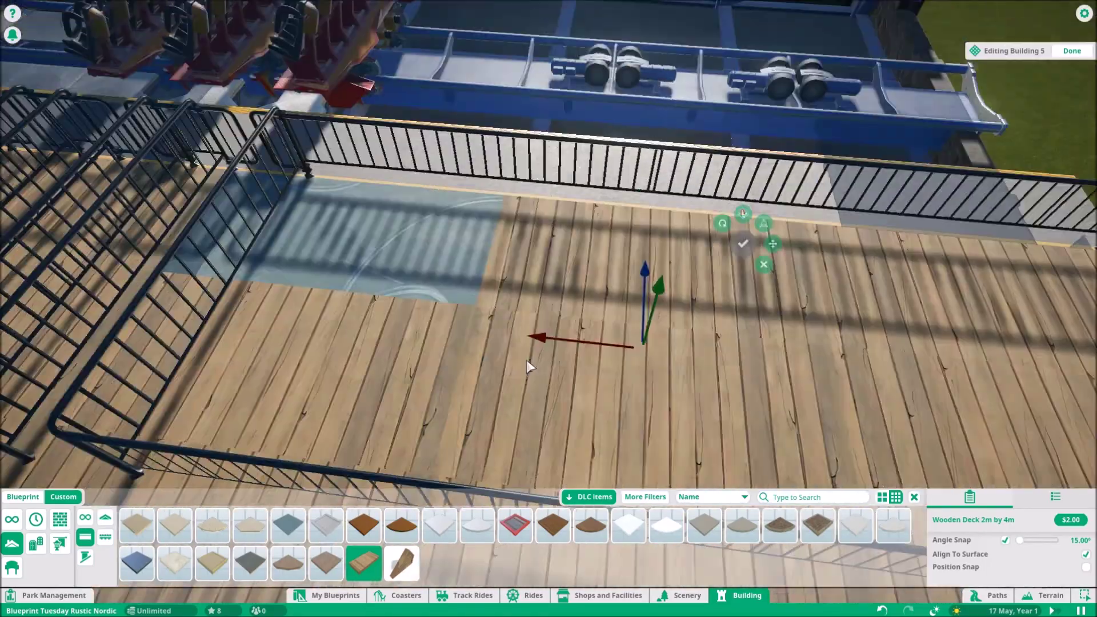
key("q")
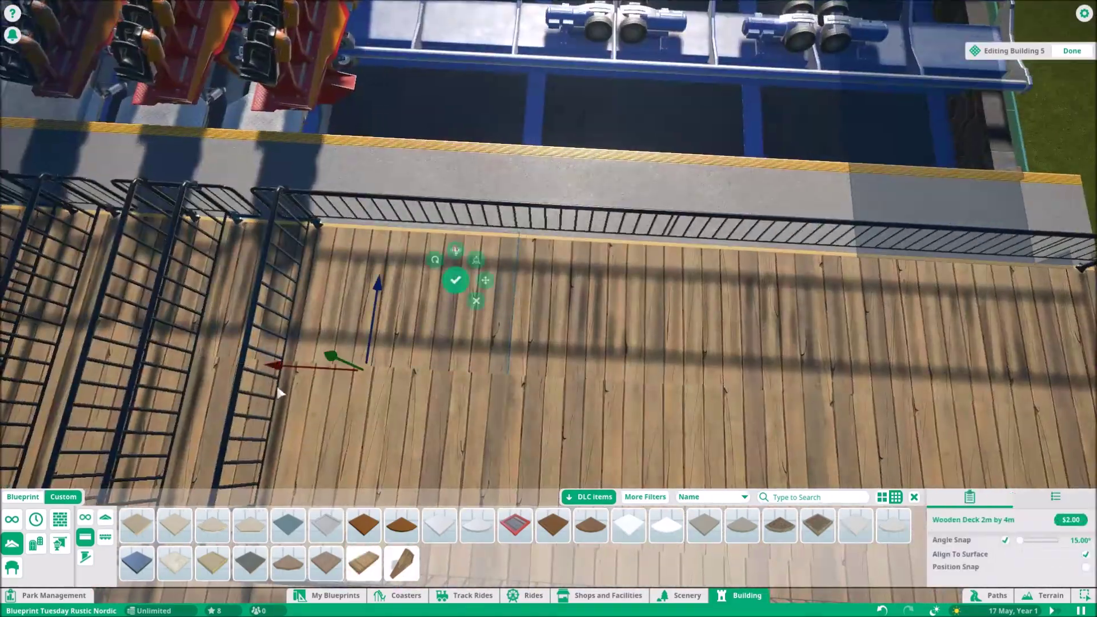
scroll(548, 308, "down", 3)
key("Escape")
key("q")
Step: Stack horizontal Wooden Pole 4m logs into a wall panel on the stone base
left_click(60, 518)
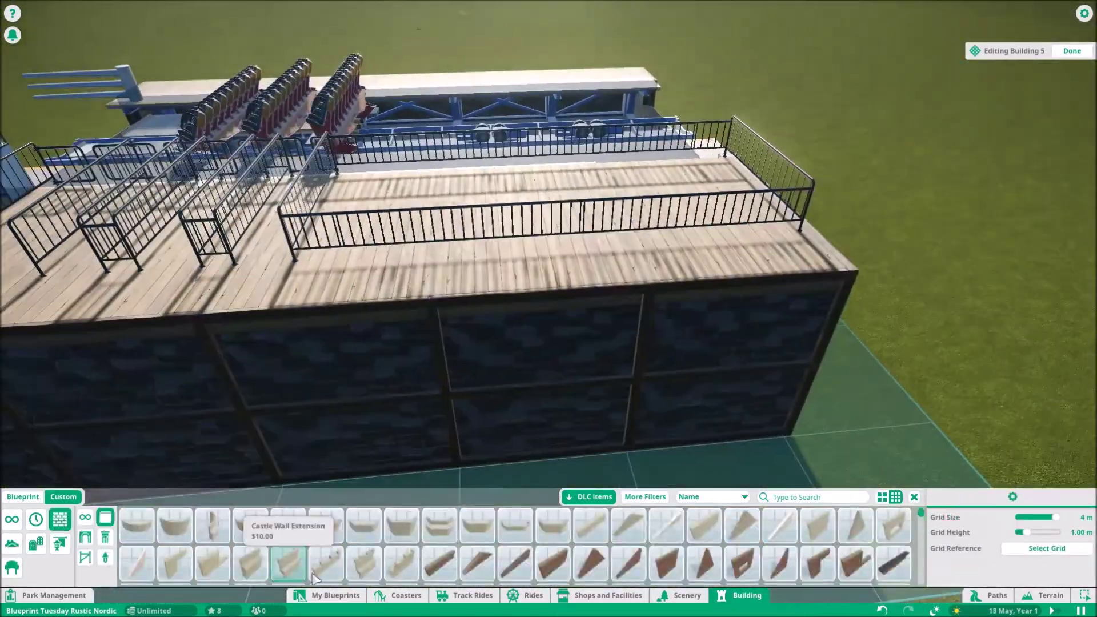
left_click(86, 551)
left_click(251, 568)
key("q")
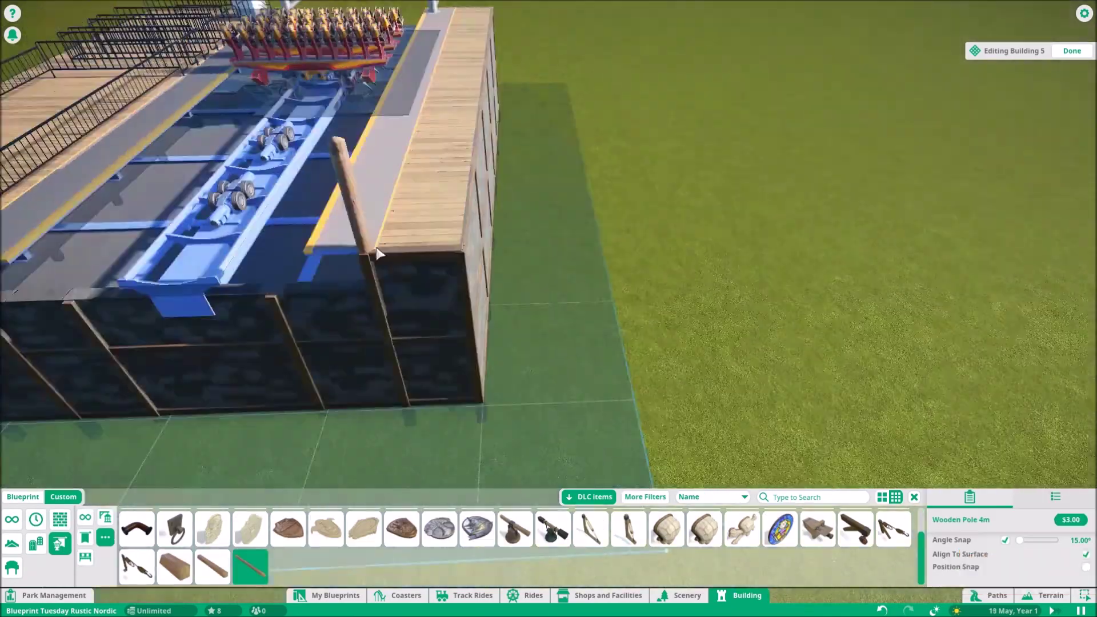
scroll(551, 263, "up", 3)
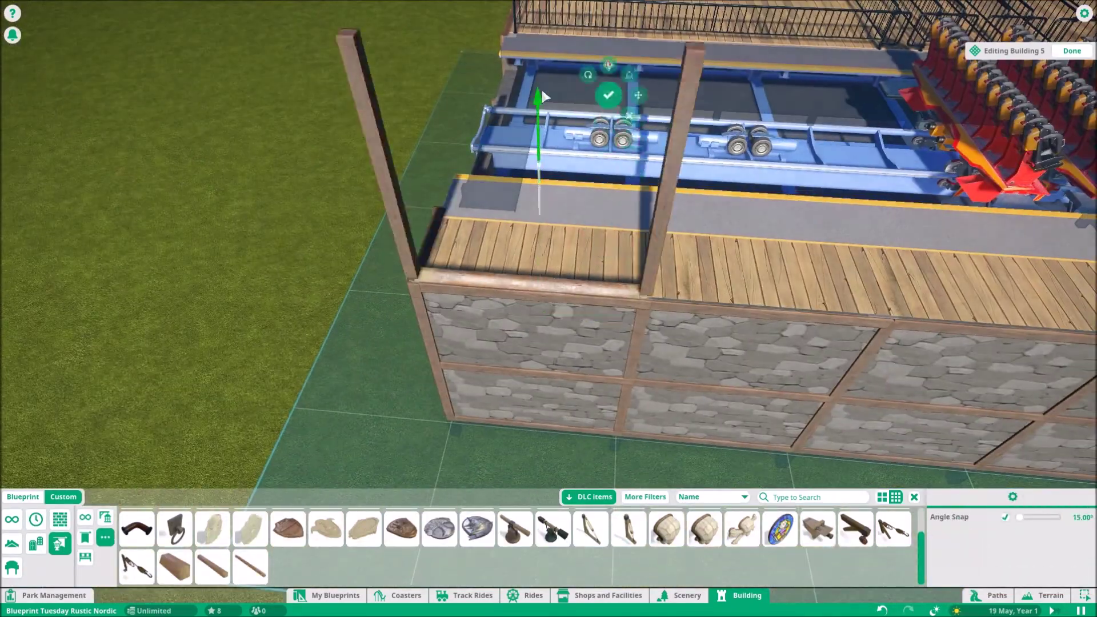
left_click(541, 90)
scroll(598, 281, "up", 2)
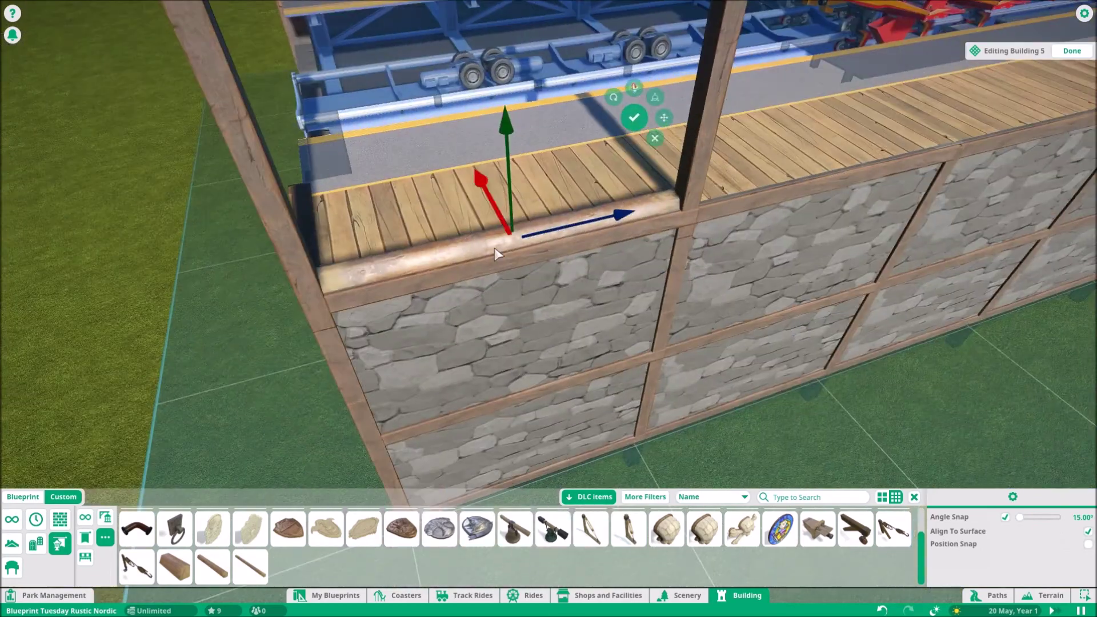
left_click_drag(494, 247, 542, 182)
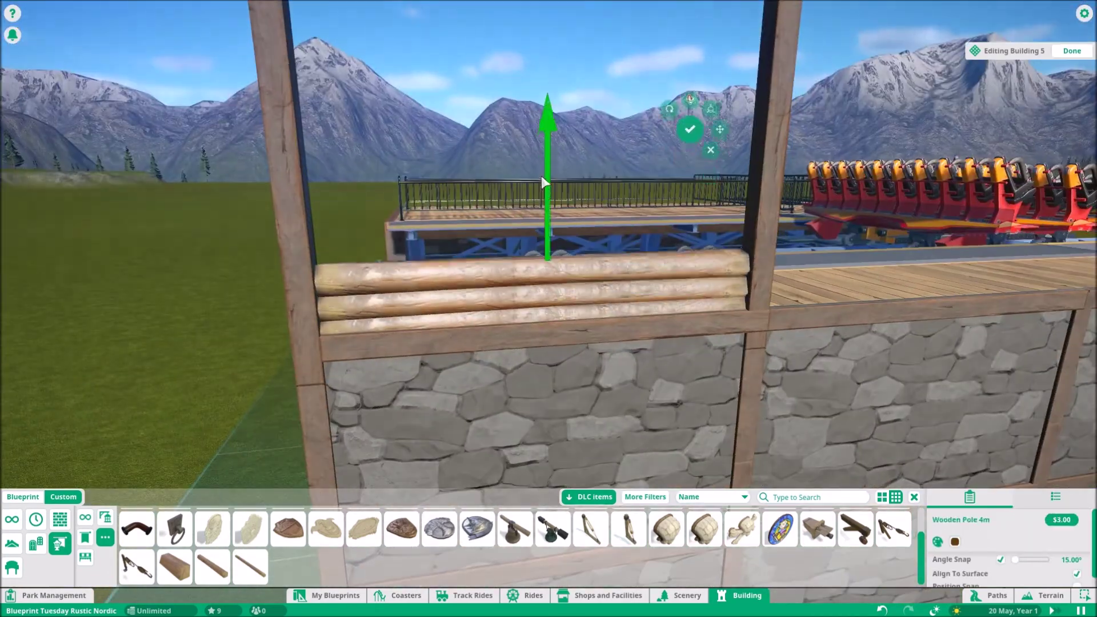
key("e")
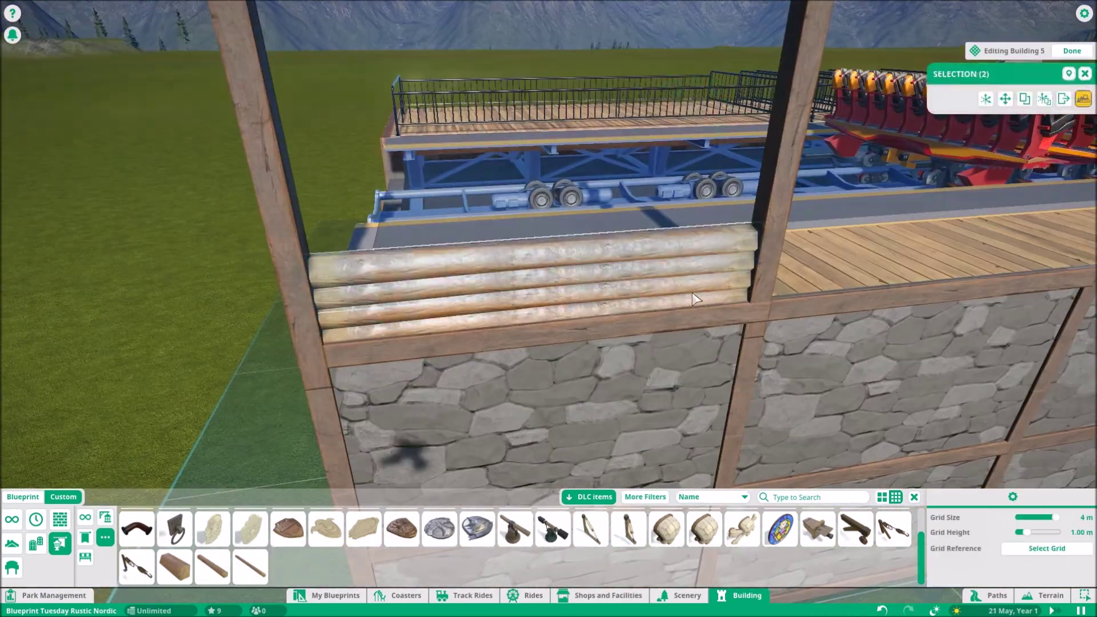
scroll(499, 146, "down", 3)
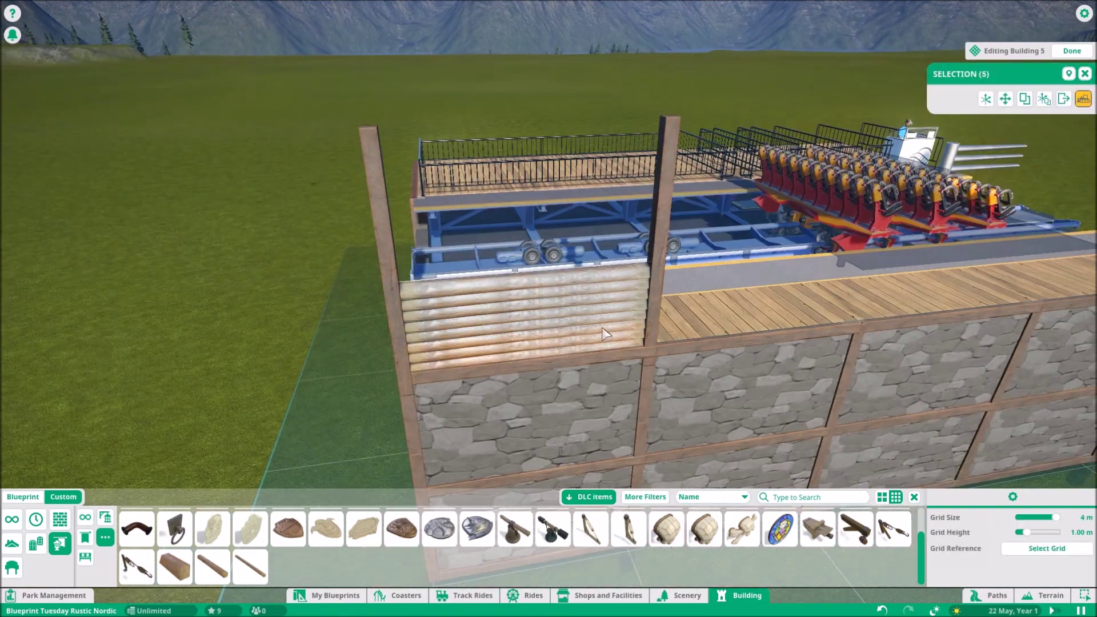
Step: Select the whole stacked-log panel and duplicate it for the next bay
left_click(607, 268)
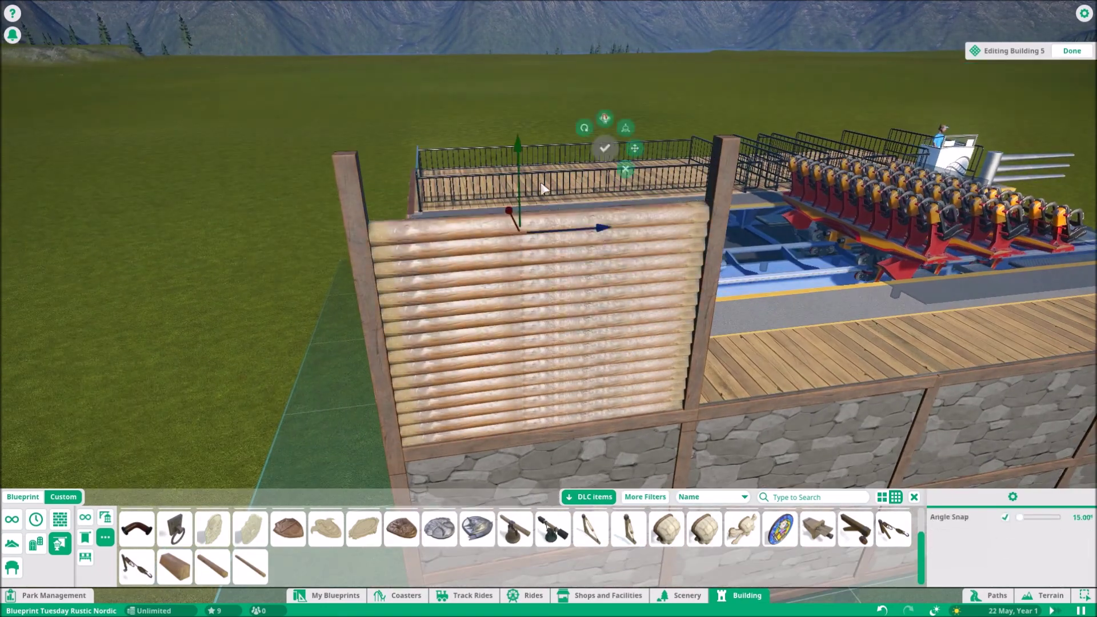
left_click(607, 99)
key("e")
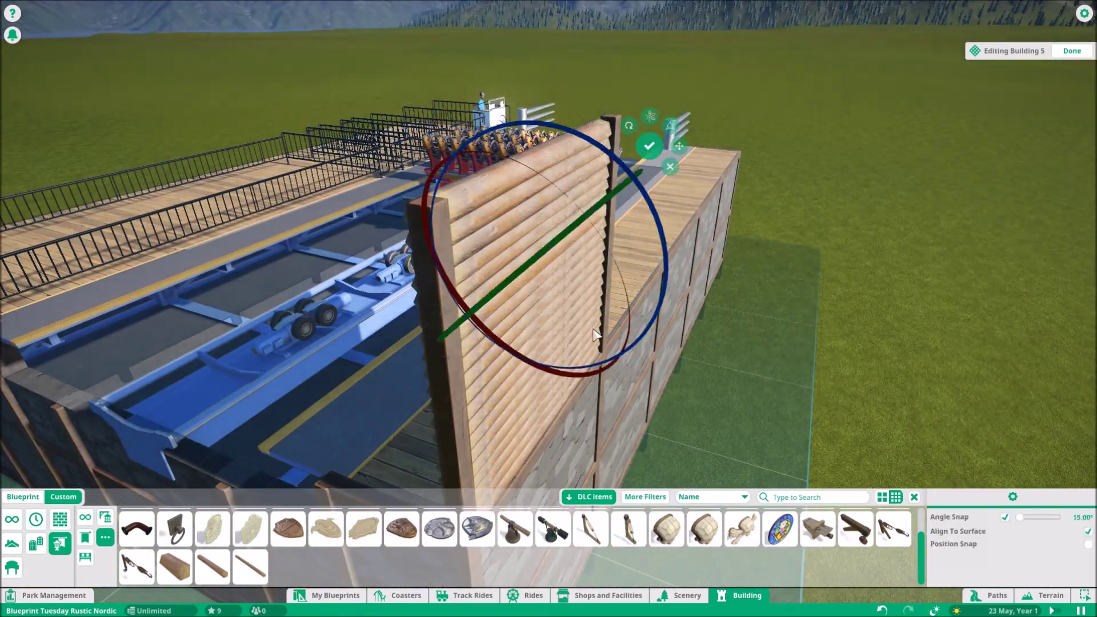
key("q")
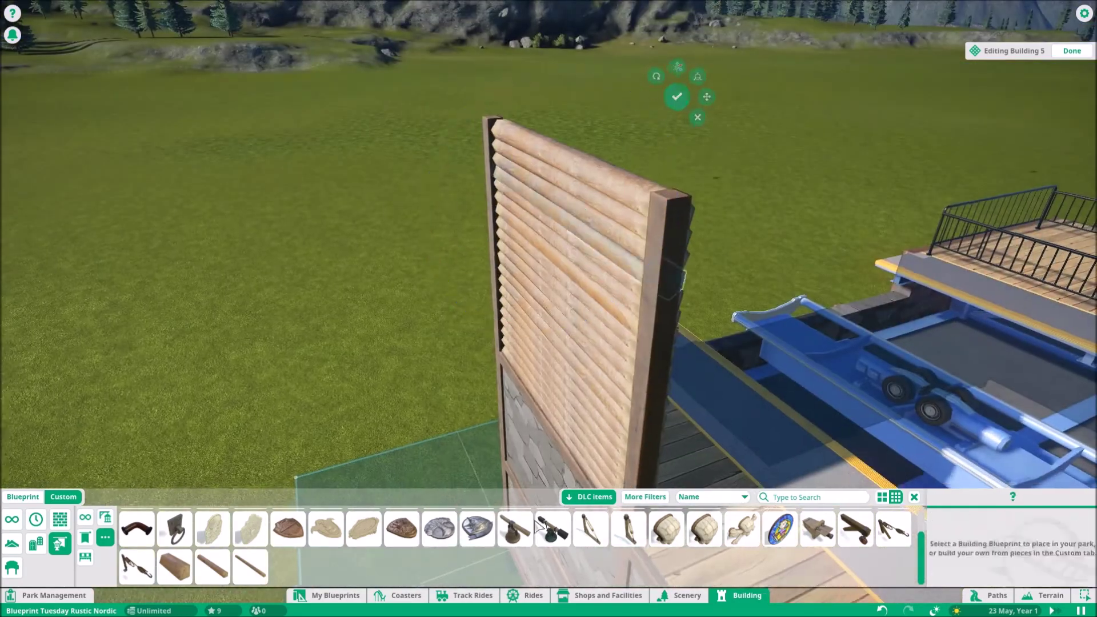
left_click(507, 260)
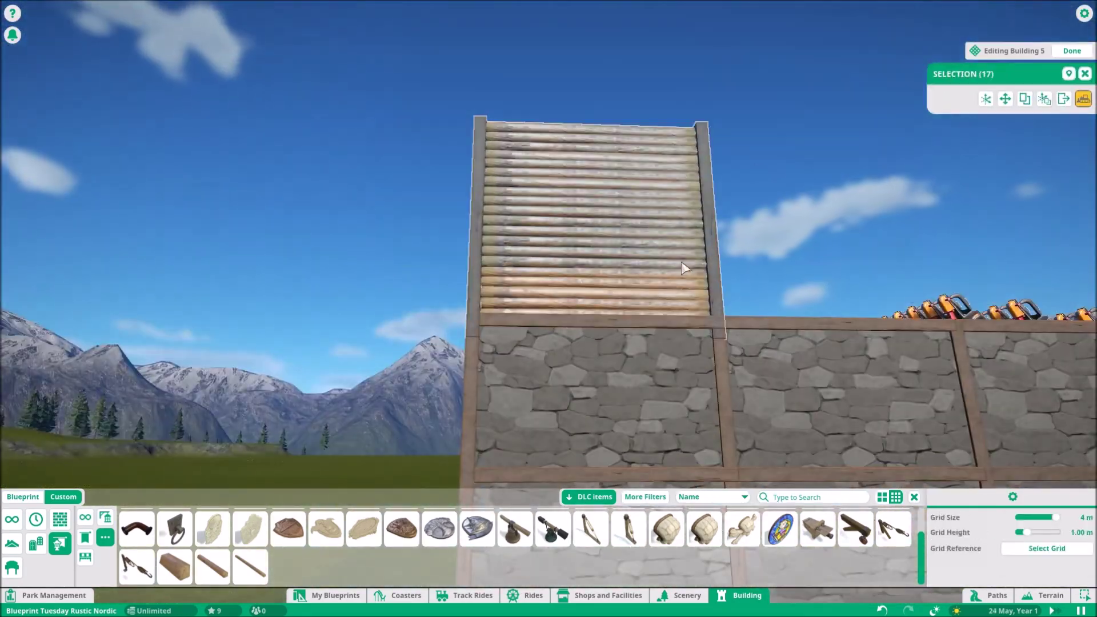
left_click(670, 310)
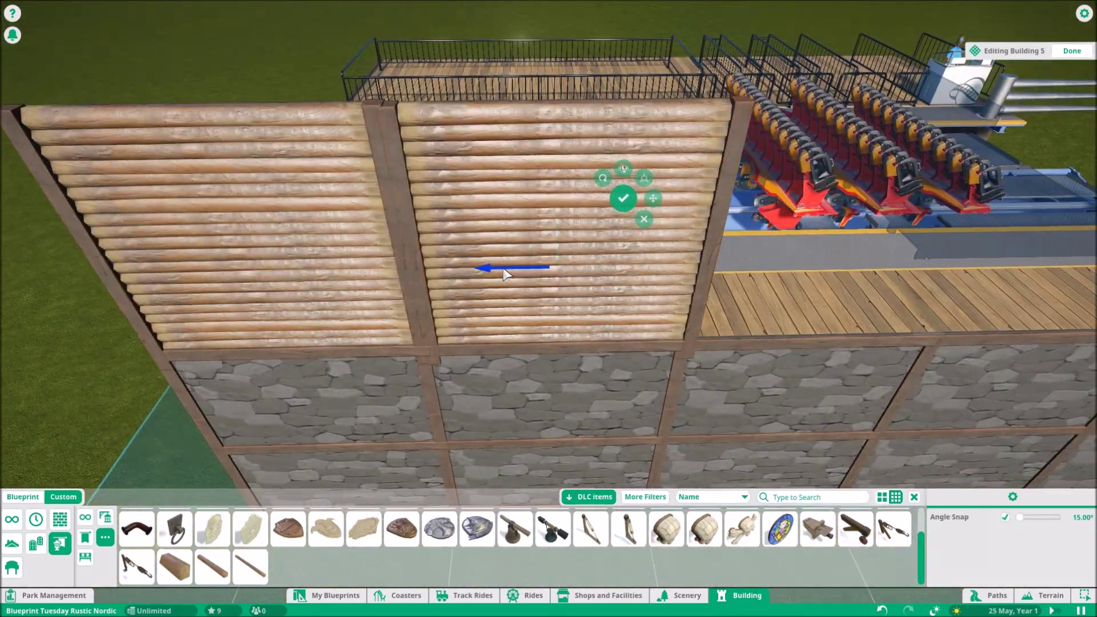
Step: Place further copies of the log panel along the wall bays
key("q")
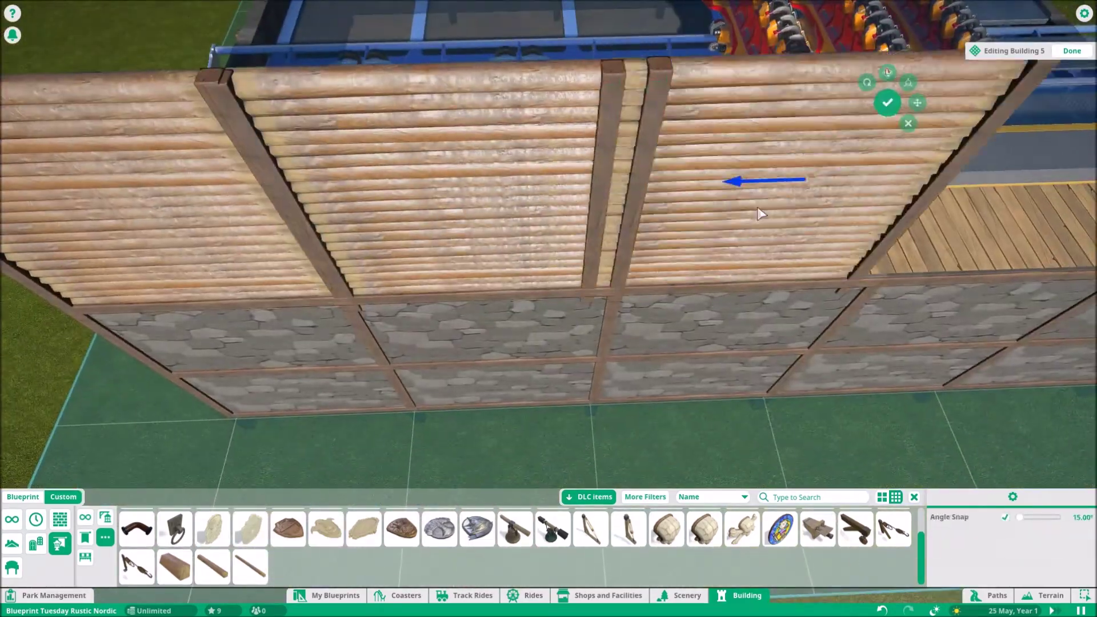
left_click(344, 299)
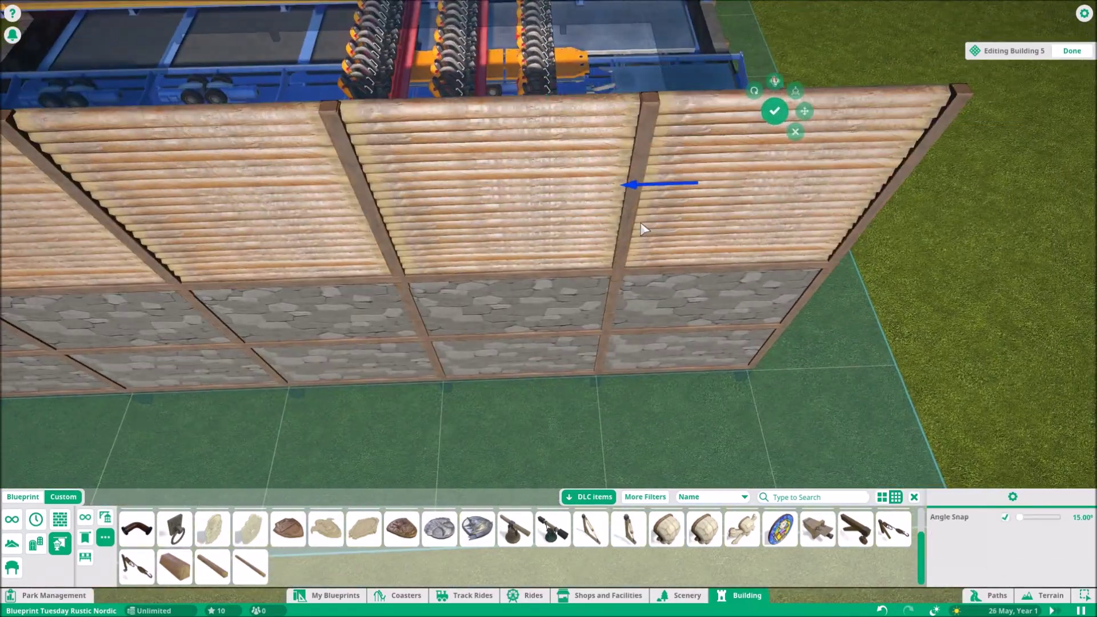
left_click(643, 228)
key("q")
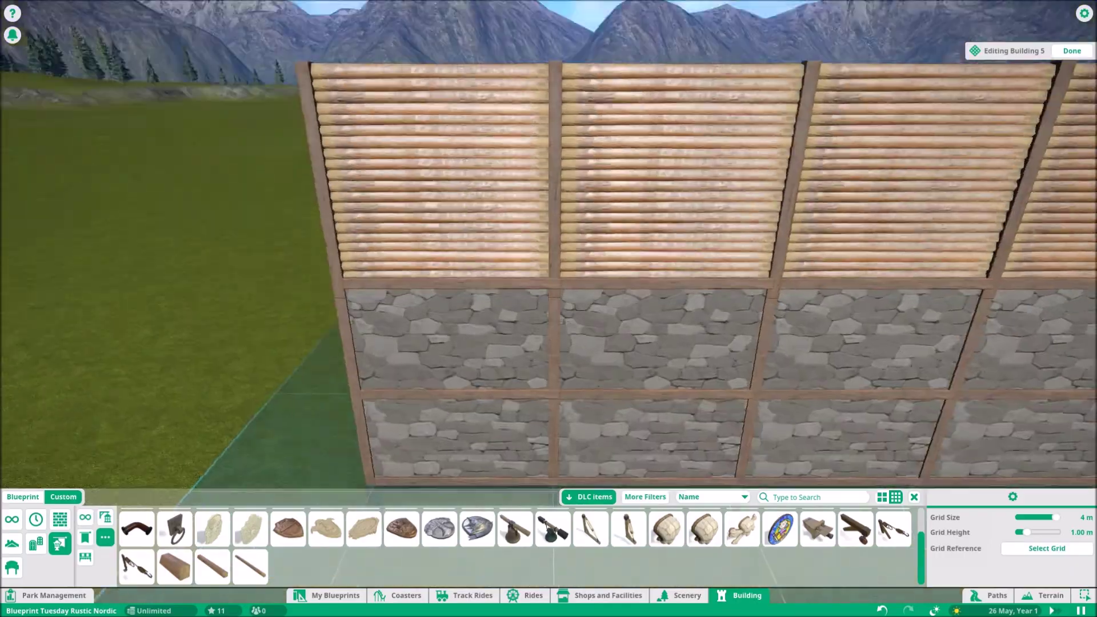
key("q")
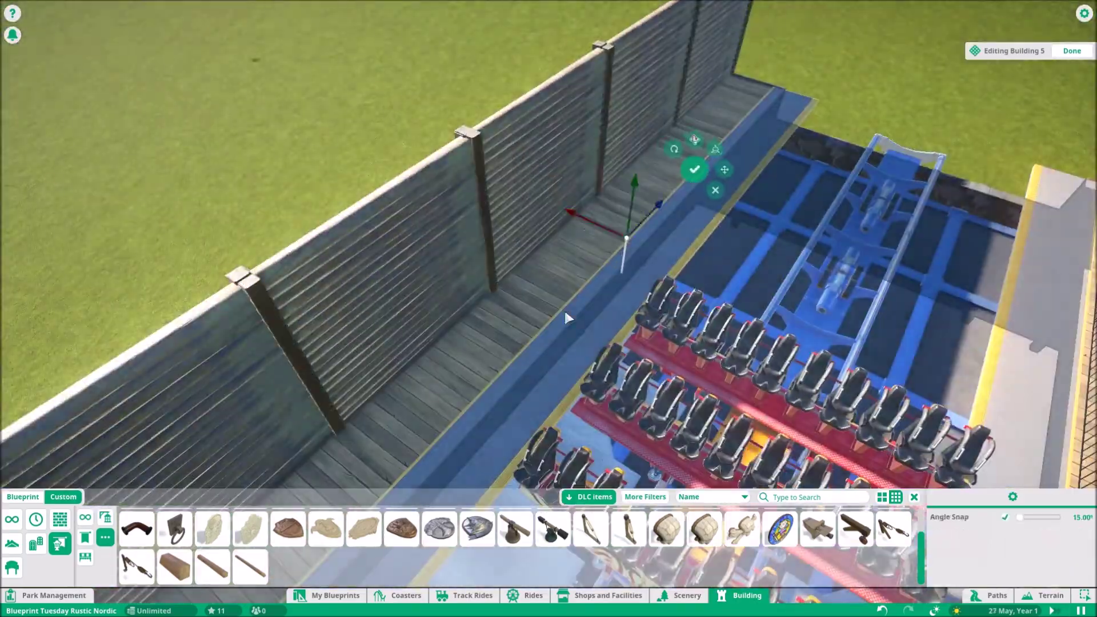
left_click(565, 319)
Step: Orbit around the station to inspect the new log end wall and deck
key("q")
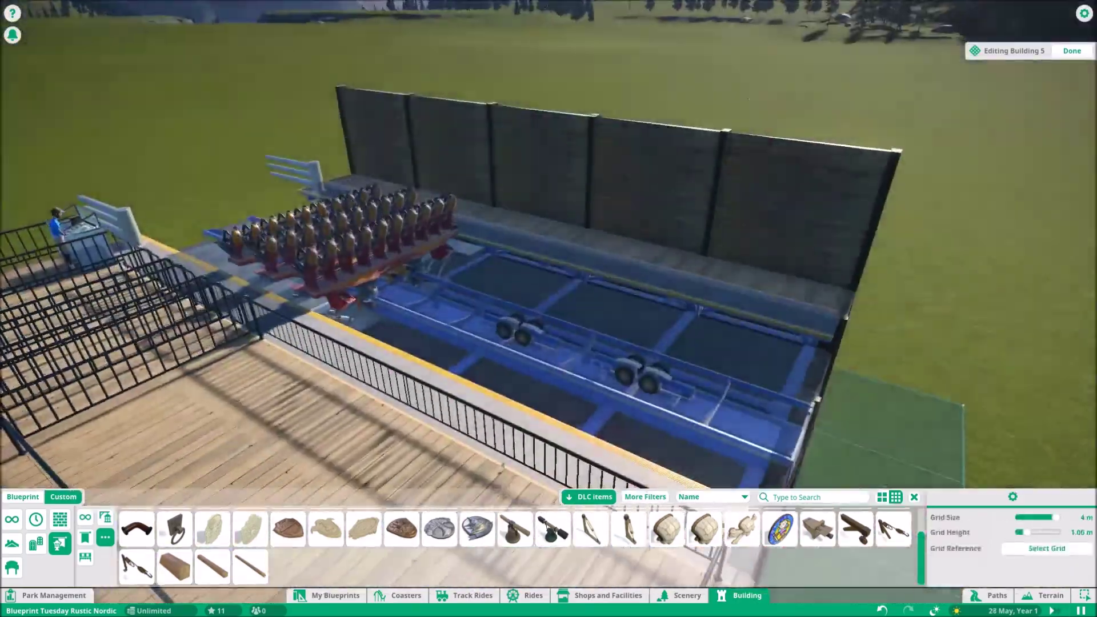
key("q")
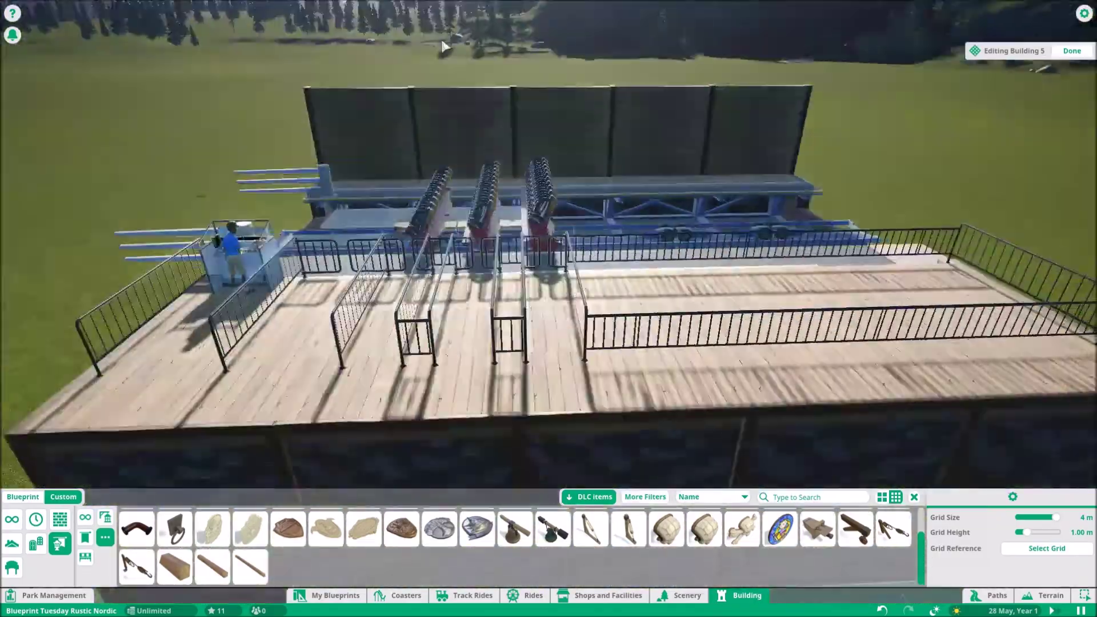
key("q")
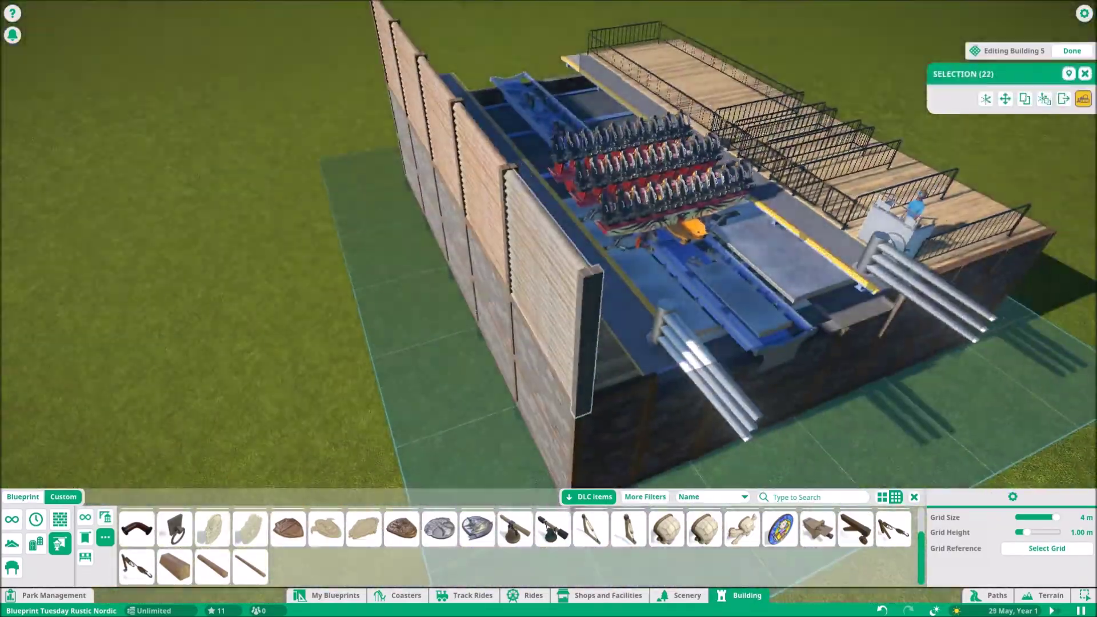
key("q")
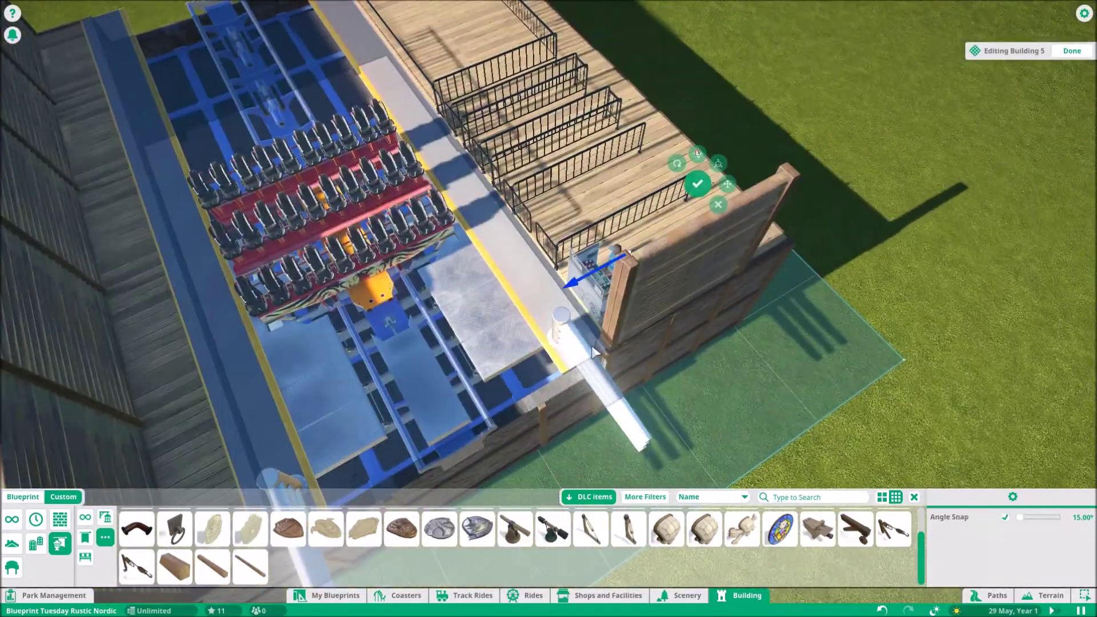
key("q")
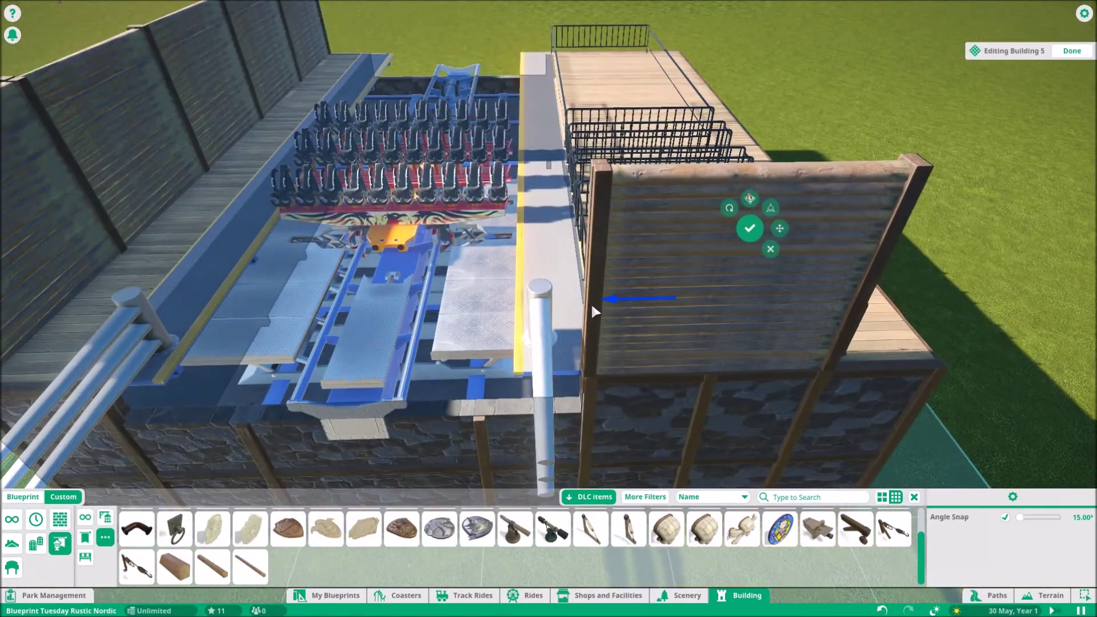
key("q")
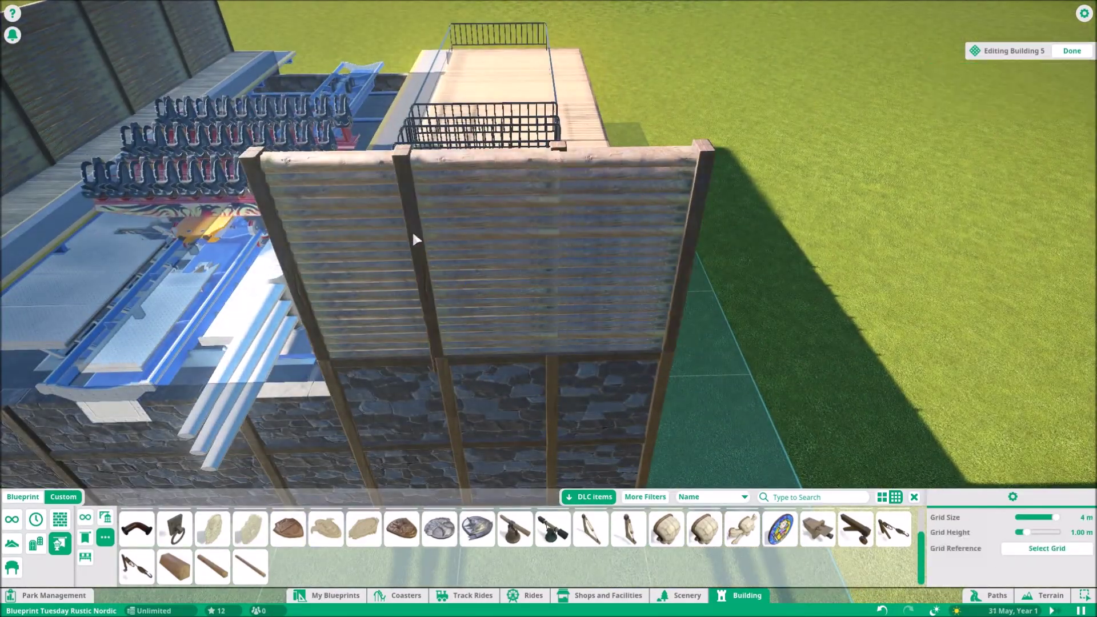
key("q")
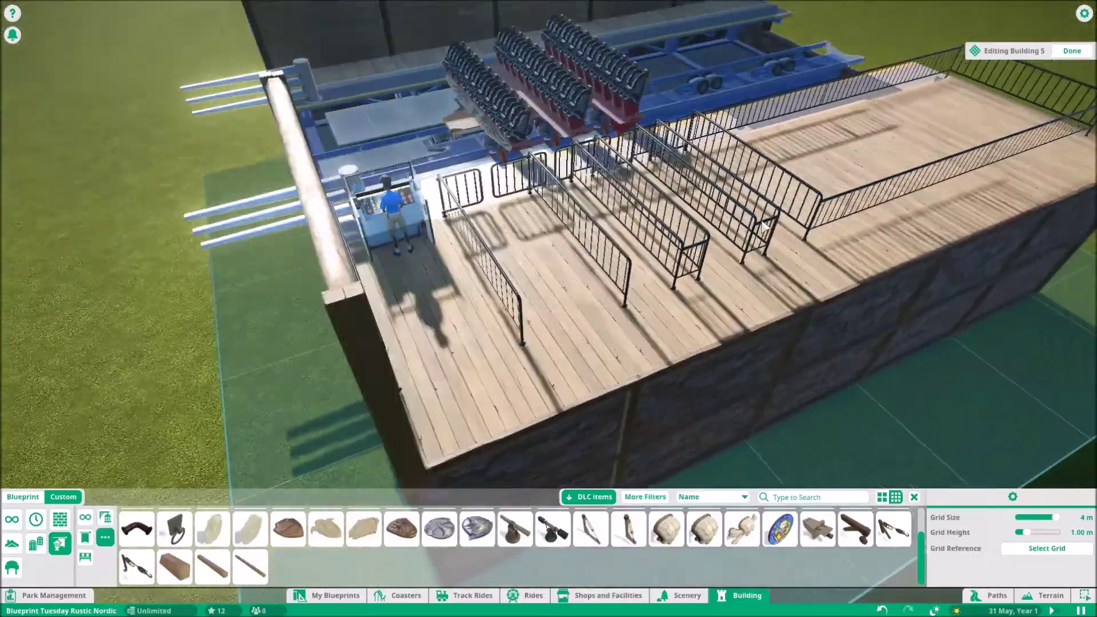
key("Escape")
Step: Leave the coaster's ride settings and frame the entrance turnstiles for editing
left_click(662, 128)
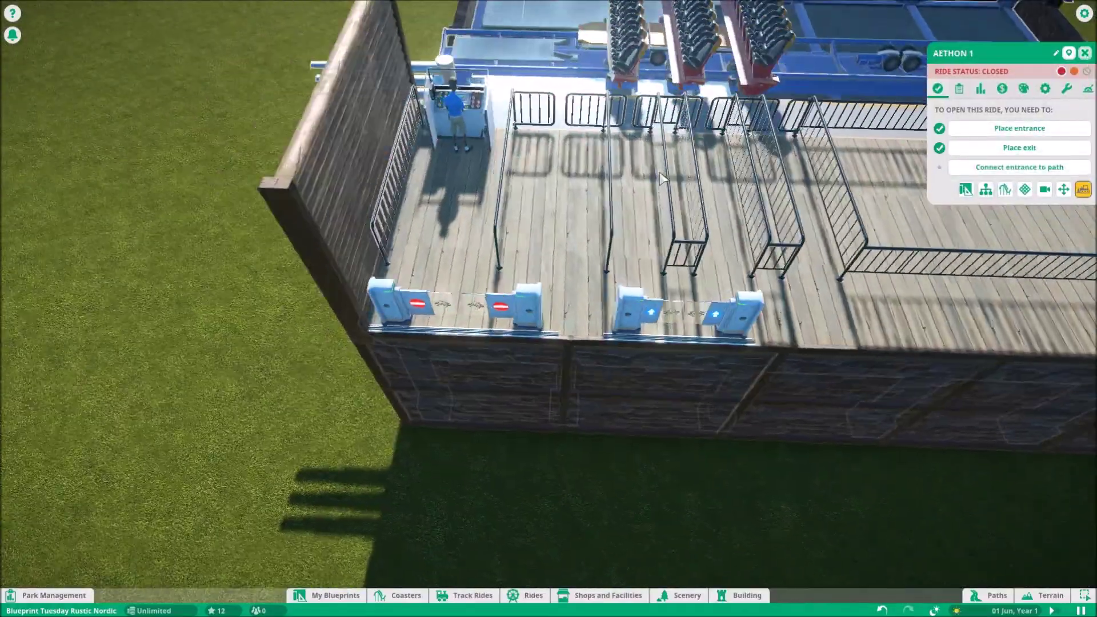
key("Escape")
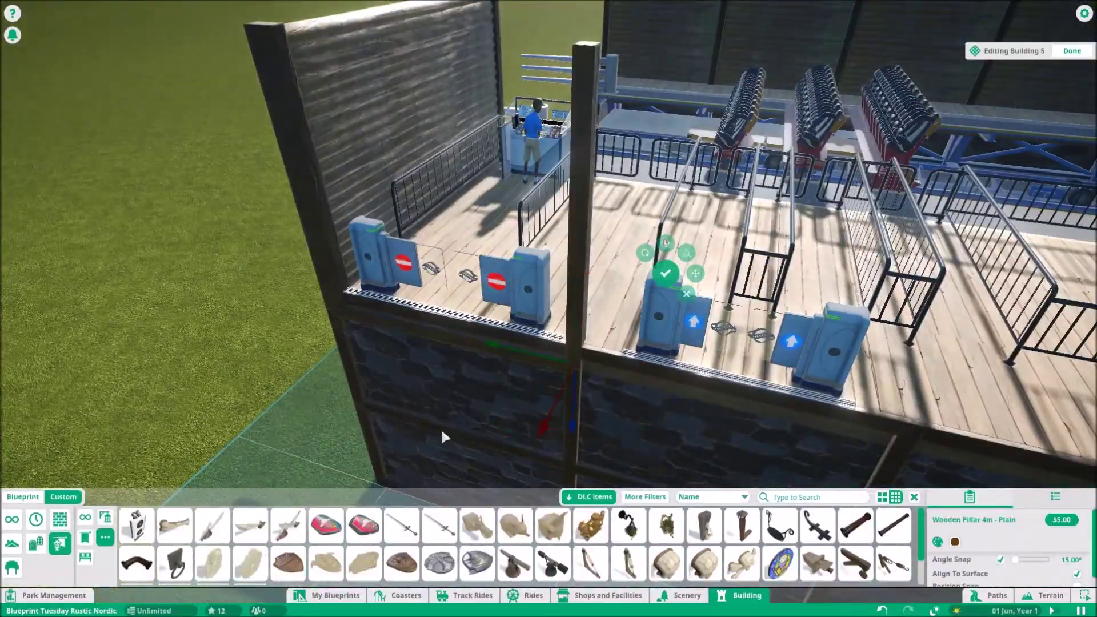
key("q")
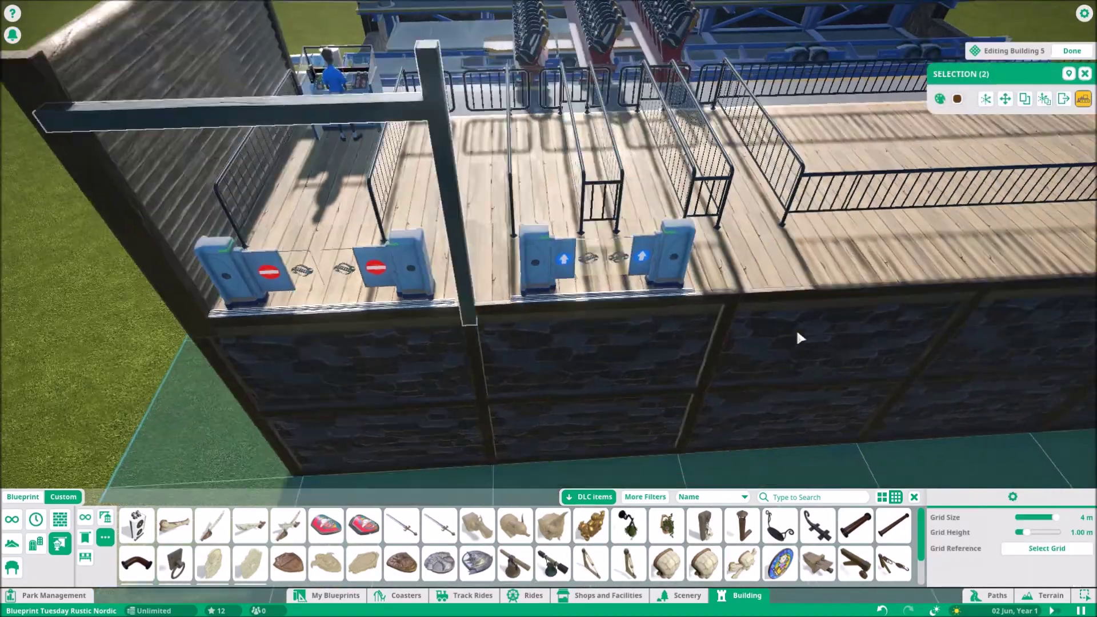
key("z")
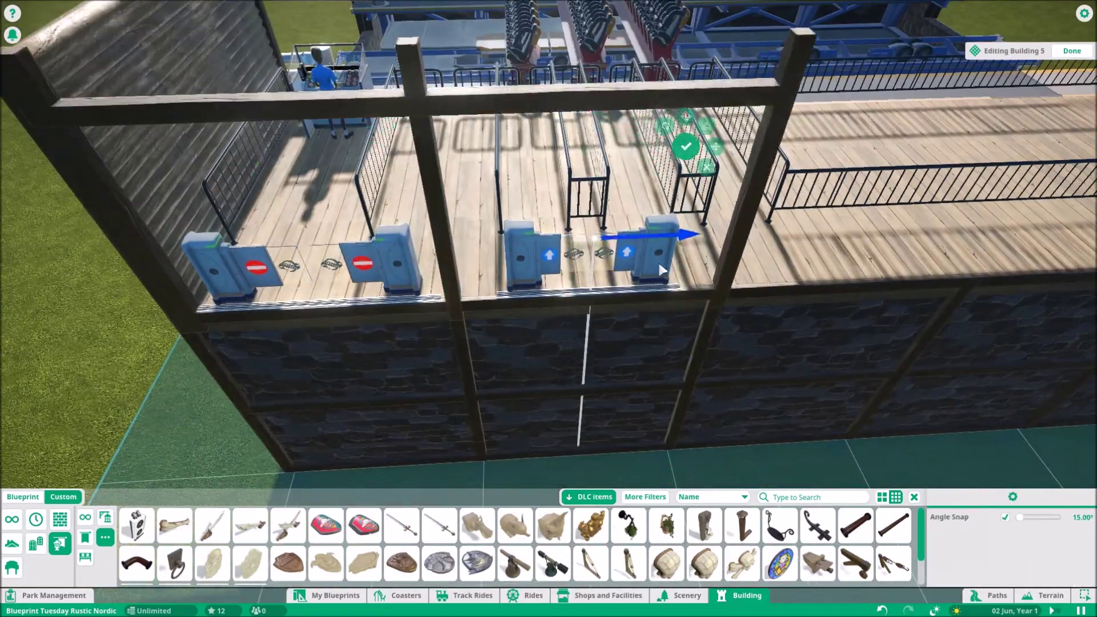
scroll(639, 291, "down", 3)
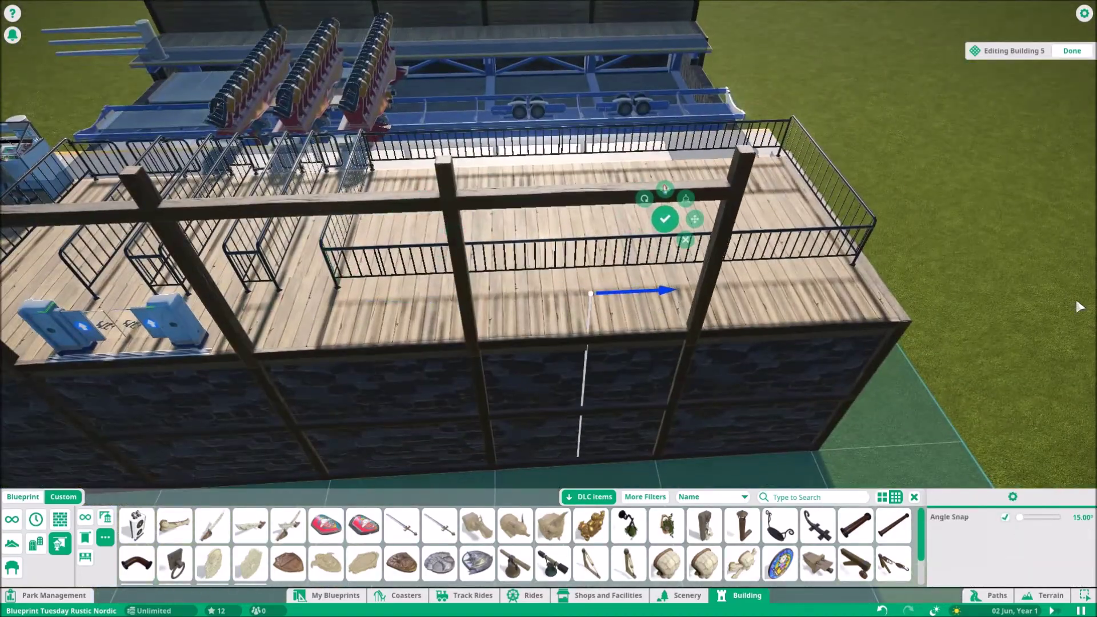
key("q")
key("e")
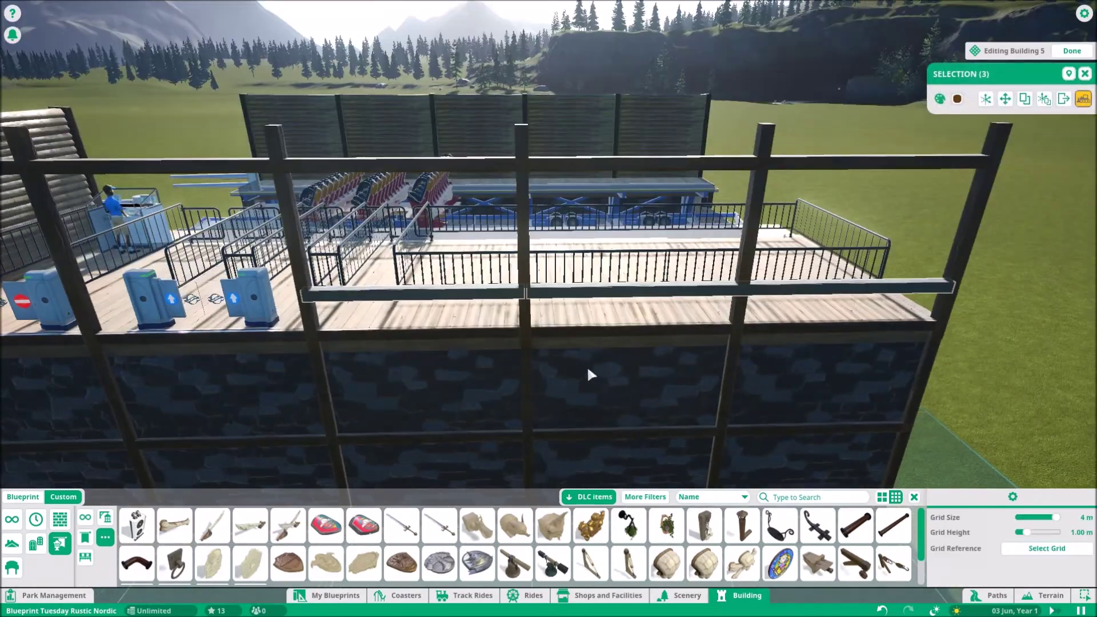
Step: Place Wooden Pillar 1m - Plain posts along the front beam between the turnstiles
left_click(587, 372)
scroll(587, 372, "up", 3)
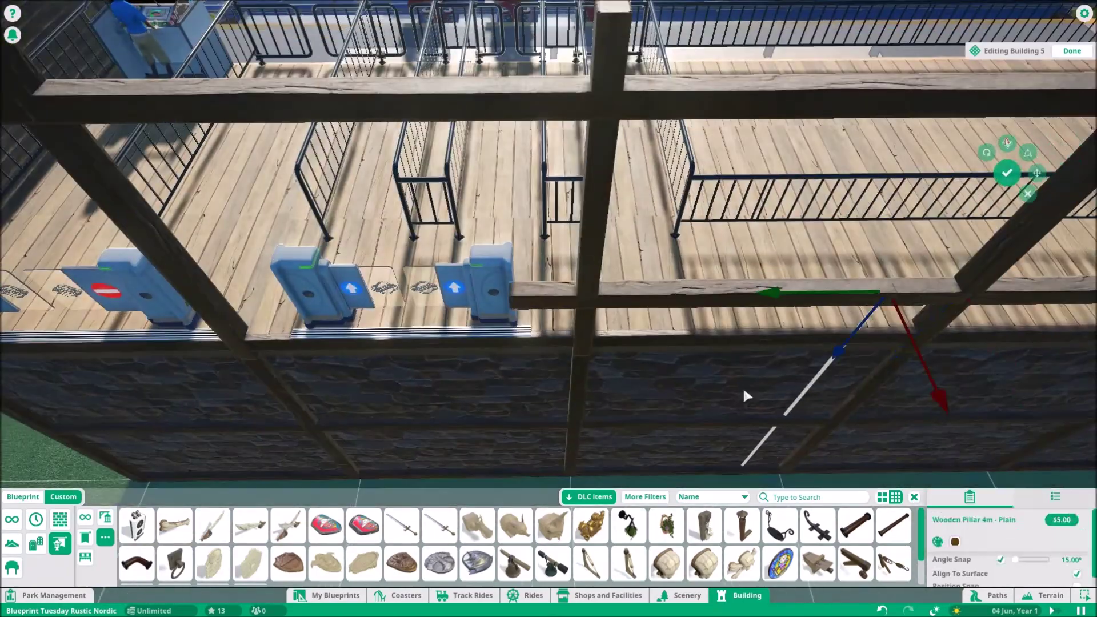
left_click(59, 518)
key("a")
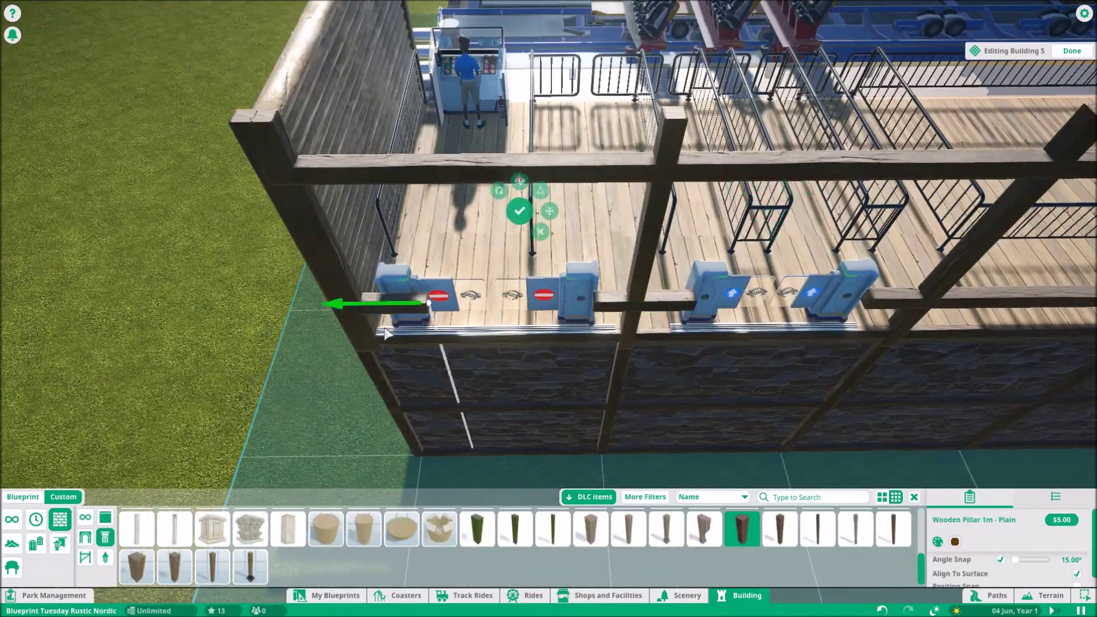
scroll(511, 217, "up", 3)
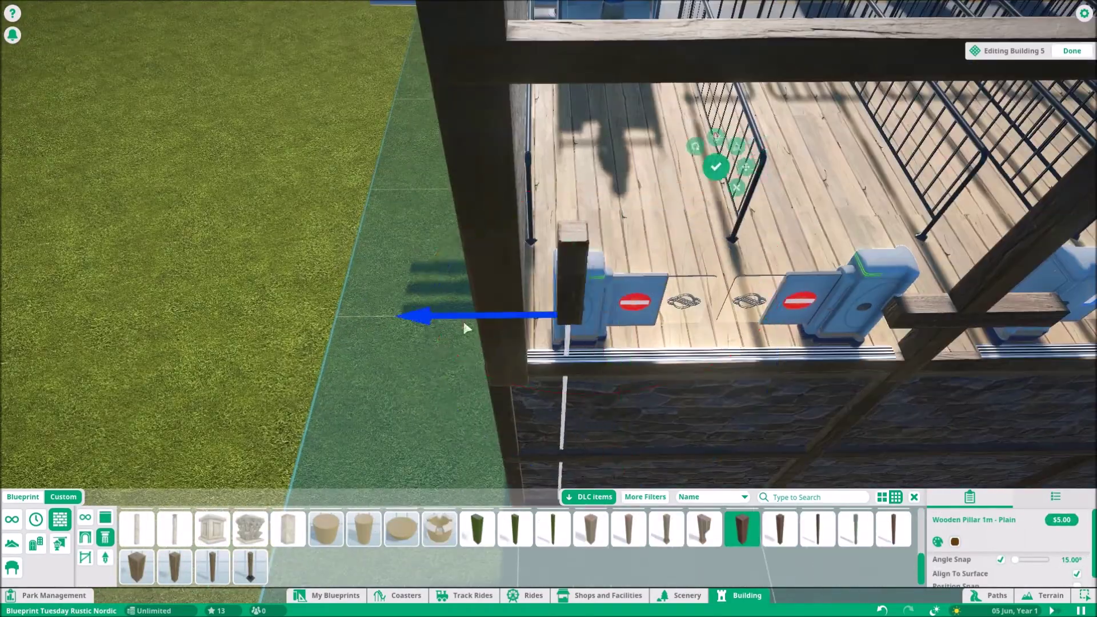
key("e")
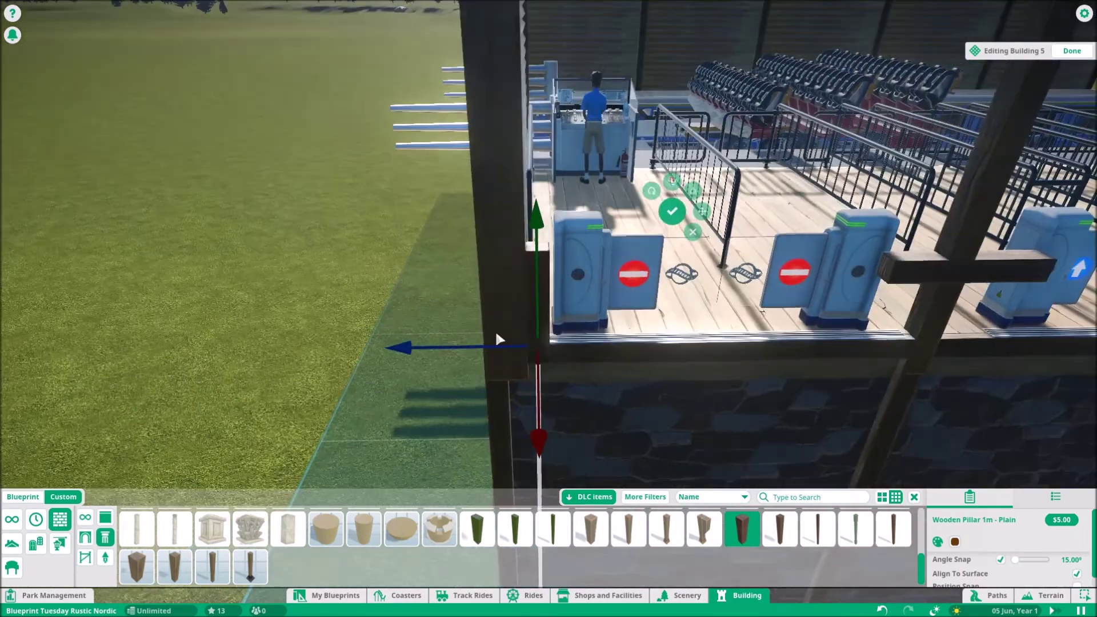
key("e")
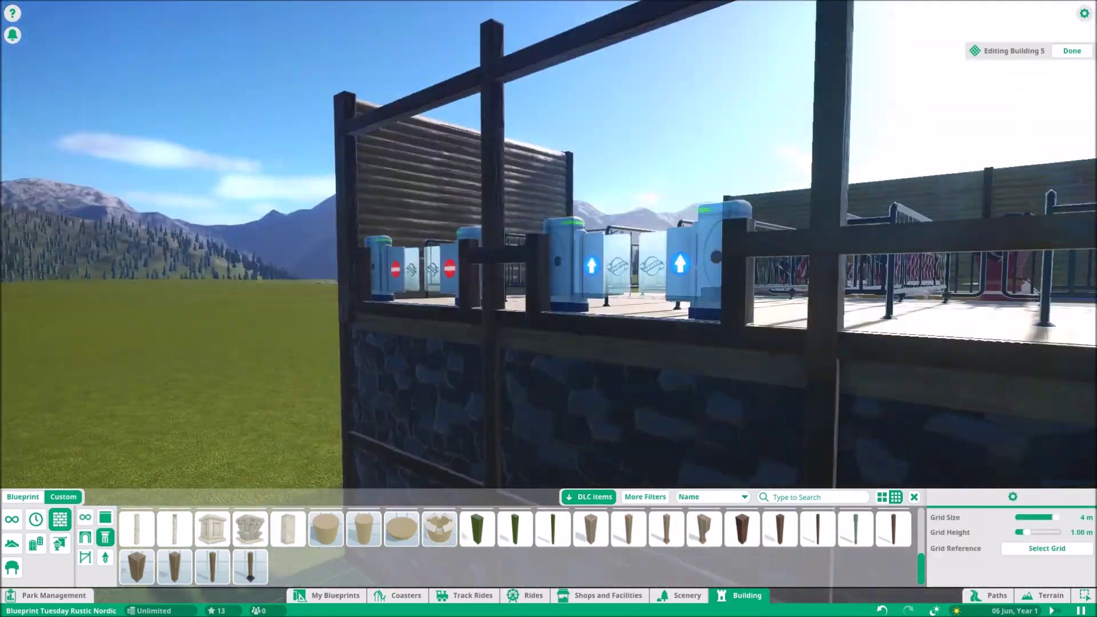
scroll(660, 314, "up", 5)
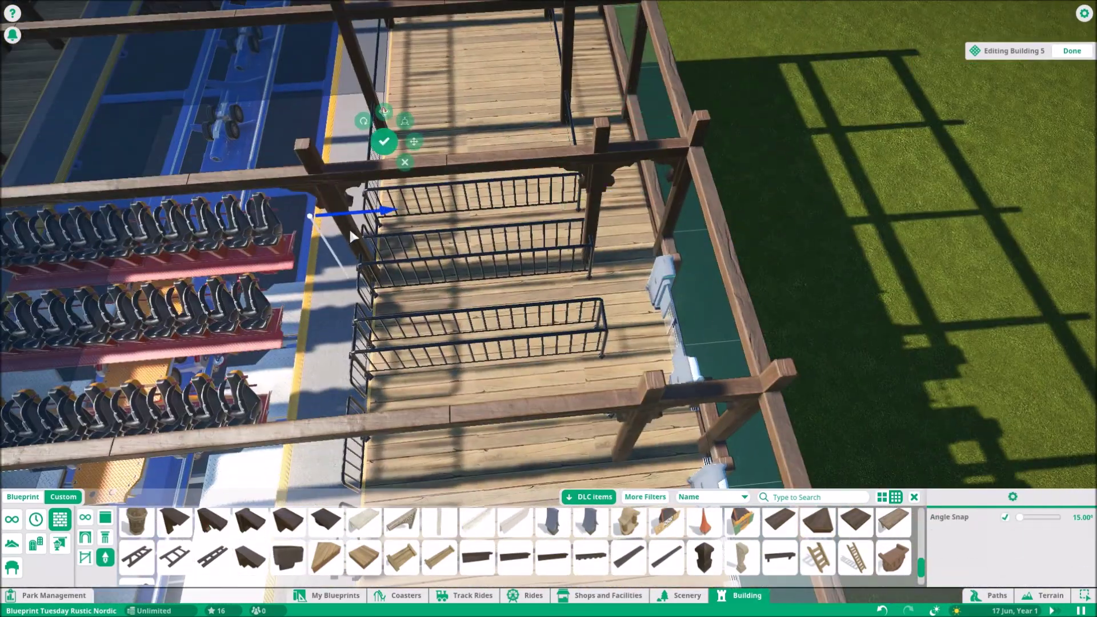
Step: Select the placed bracket pieces at the timber beam joints
left_click(349, 227)
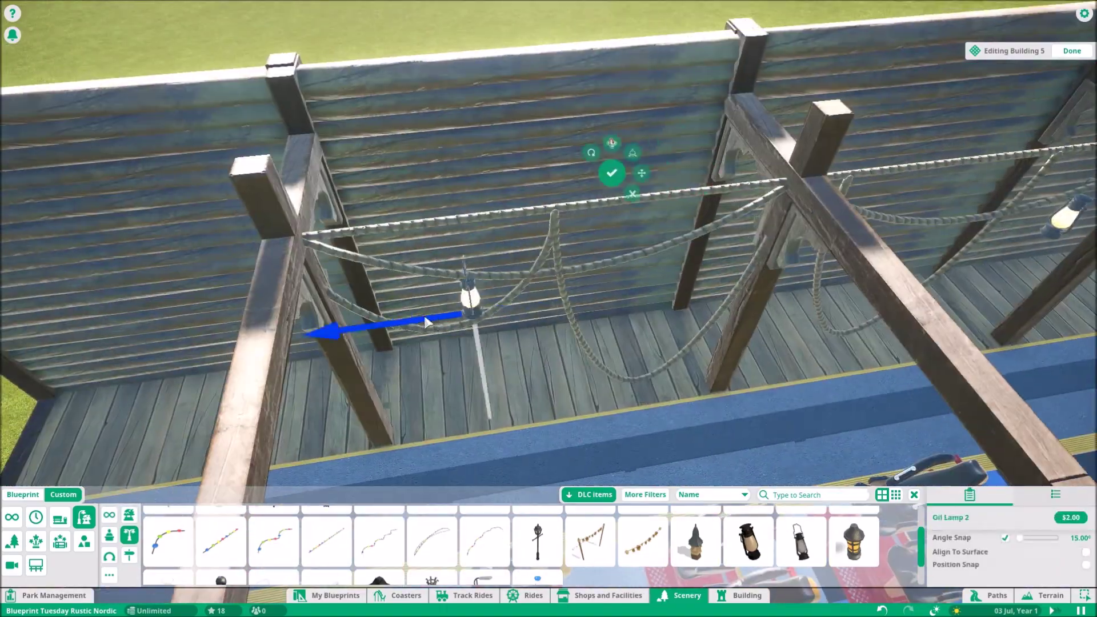
Step: Zoom the view over the sagging ropes and hanging Oil Lamp 2 lanterns
scroll(605, 314, "up", 3)
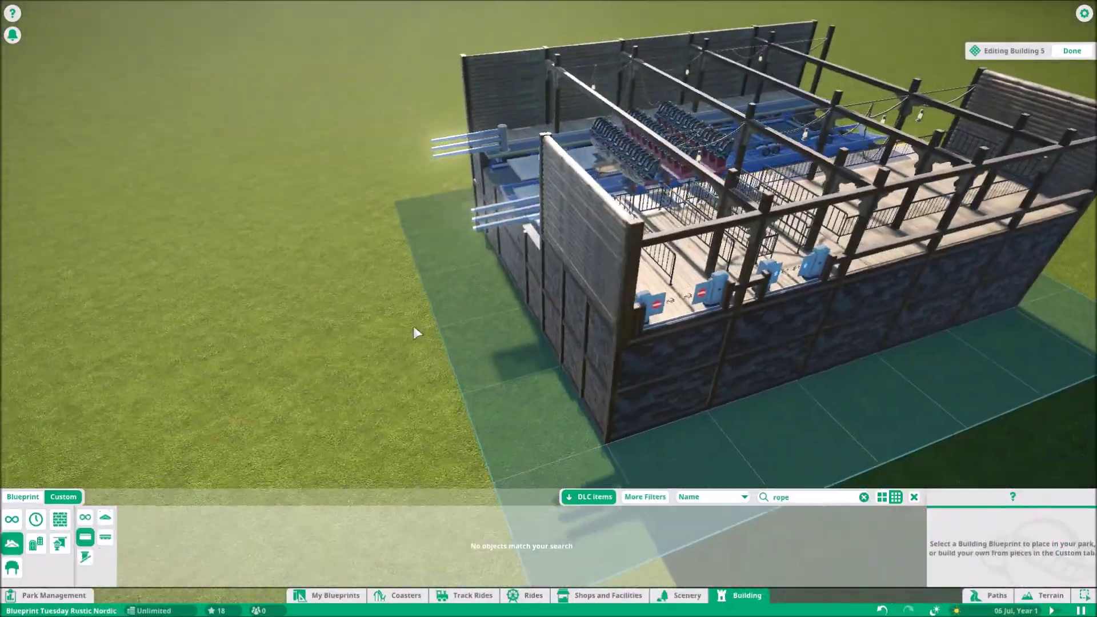
Step: Clear the rope search, choose a shingle roof piece and box-select the gable roof pieces
key("BackSpace")
key("BackSpace")
key("BackSpace")
key("BackSpace")
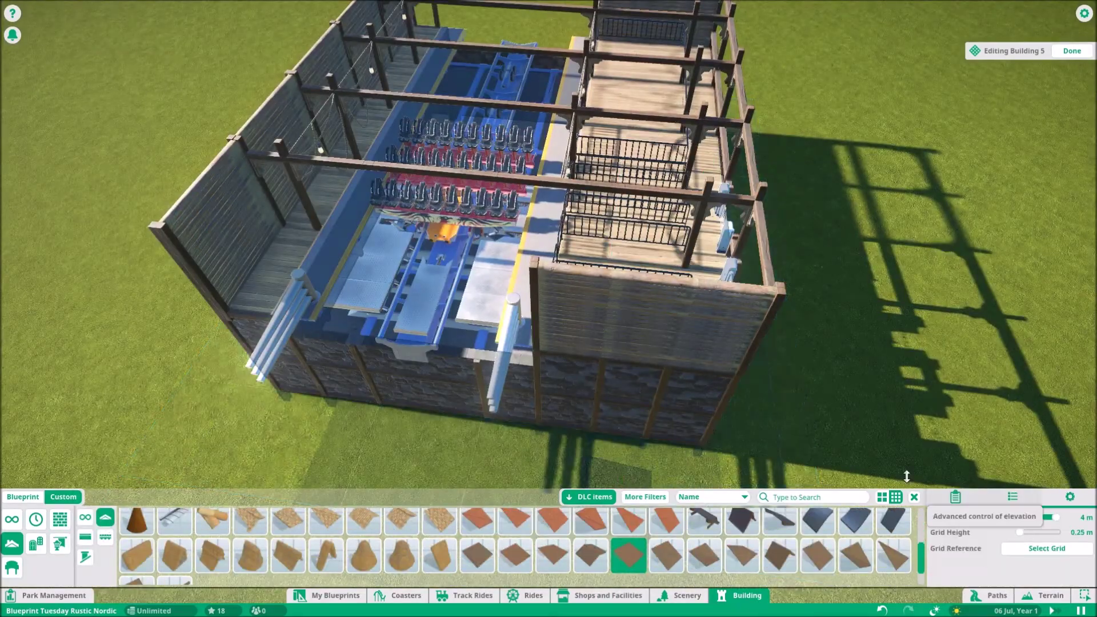
left_click(817, 554)
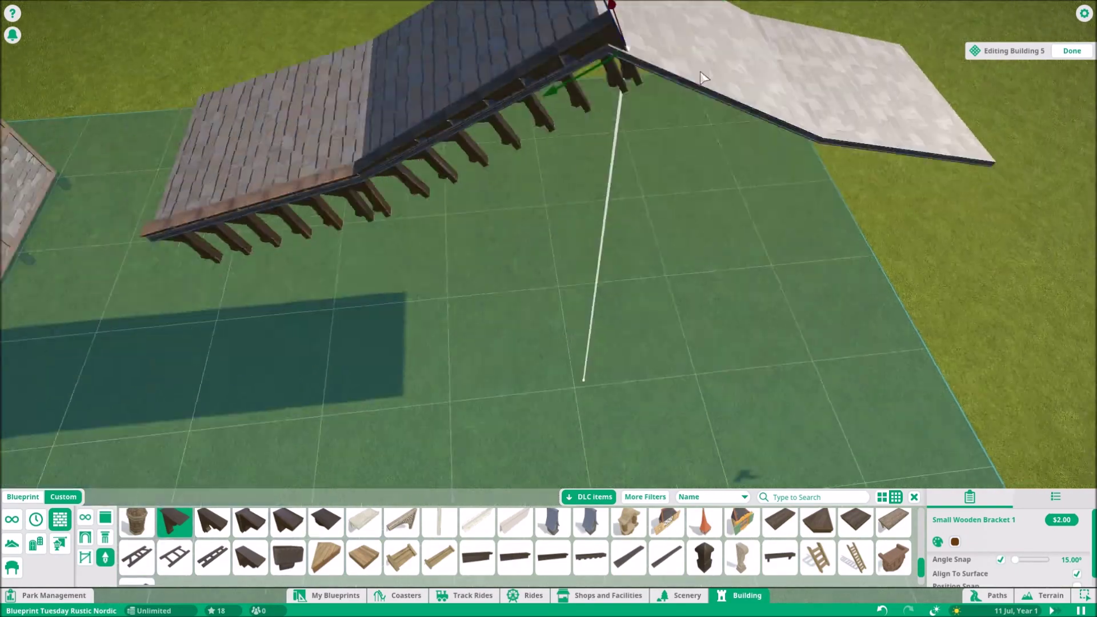
left_click_drag(217, 407, 676, 107)
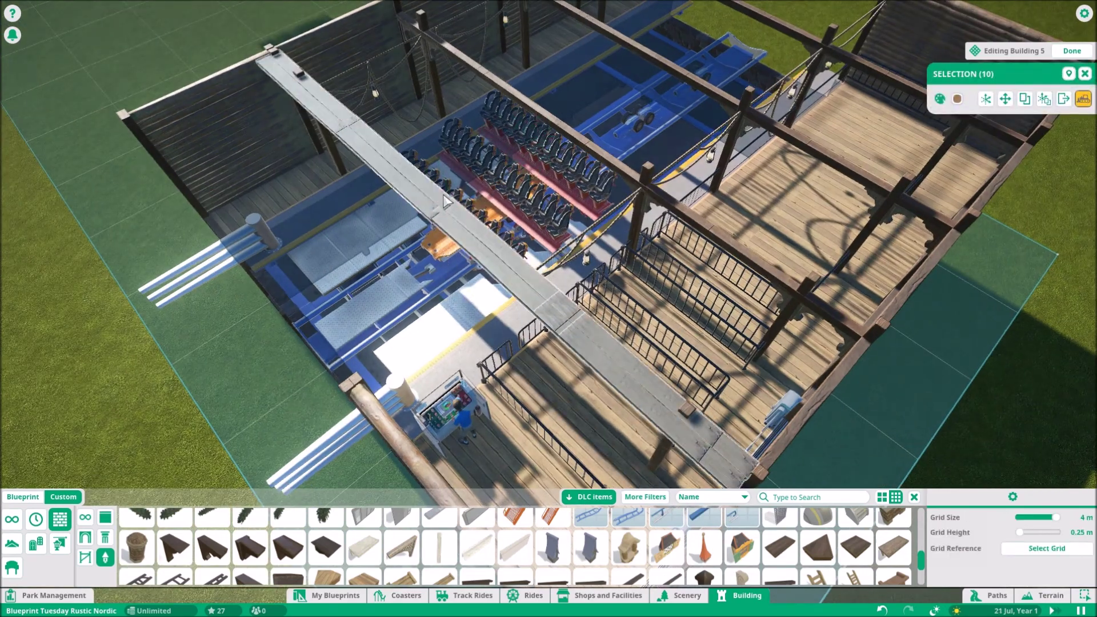
Step: Reposition a 4m wooden plank along the gable roof's bottom edge
left_click(445, 201)
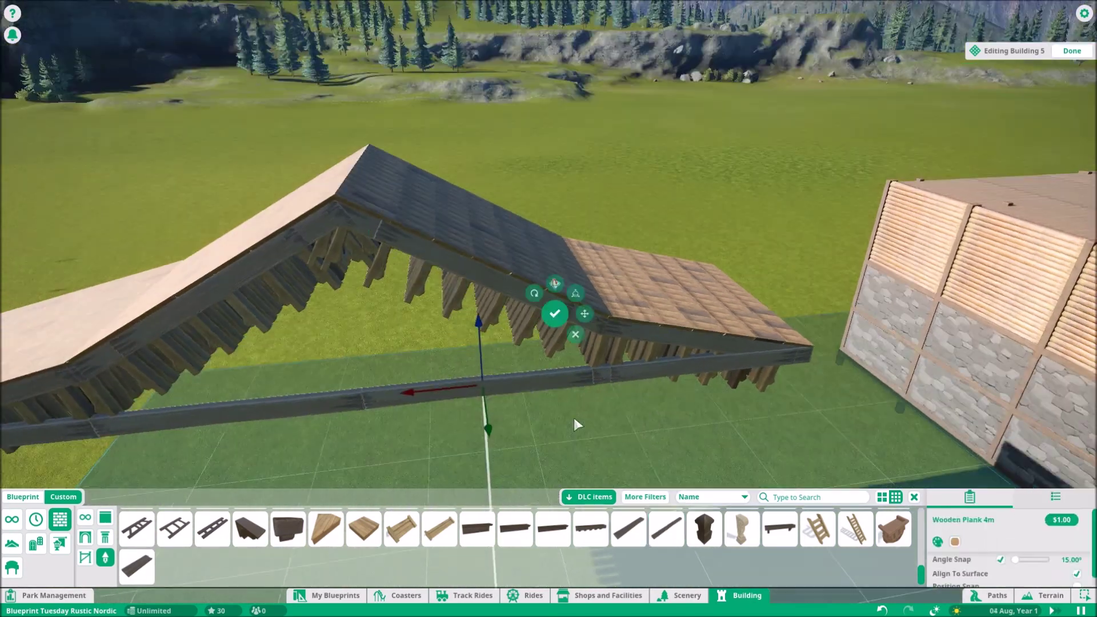
Step: Stack a Wooden Plank 4m above the base beam and a shorter 2m plank near the gable peak
left_click_drag(573, 422, 431, 375)
left_click_drag(499, 330, 595, 367)
scroll(497, 404, "up", 5)
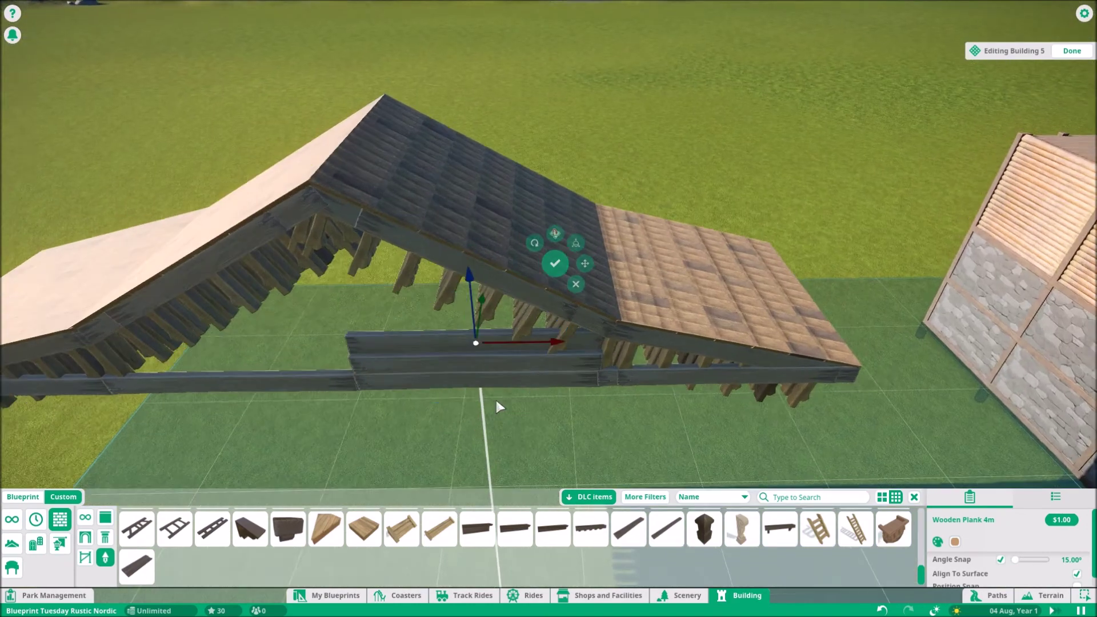
left_click_drag(629, 320, 652, 301)
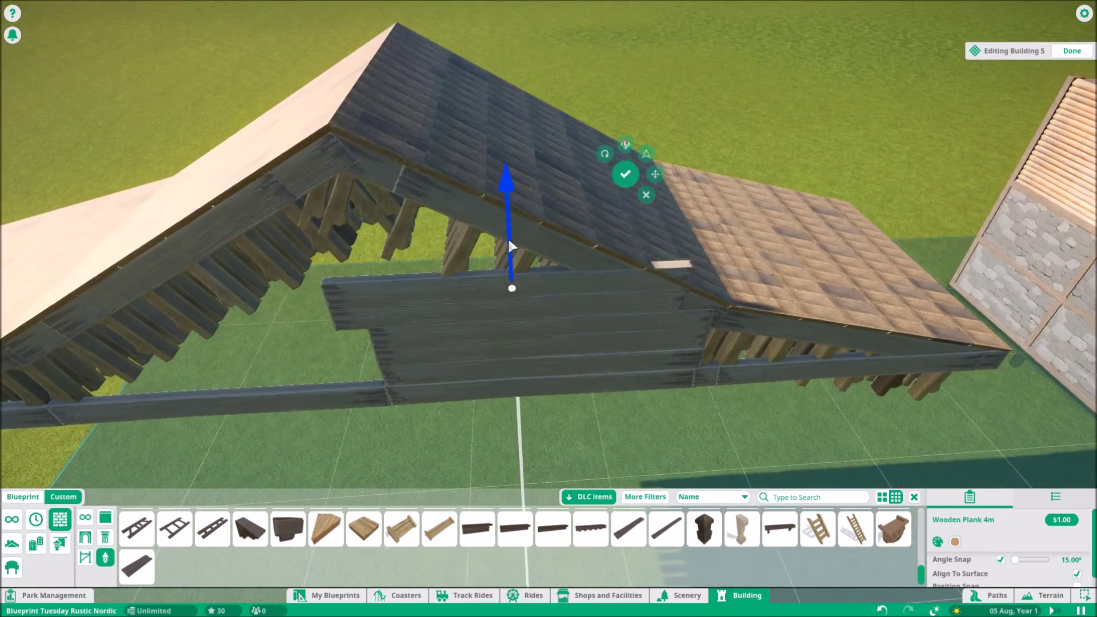
left_click_drag(371, 165, 585, 280)
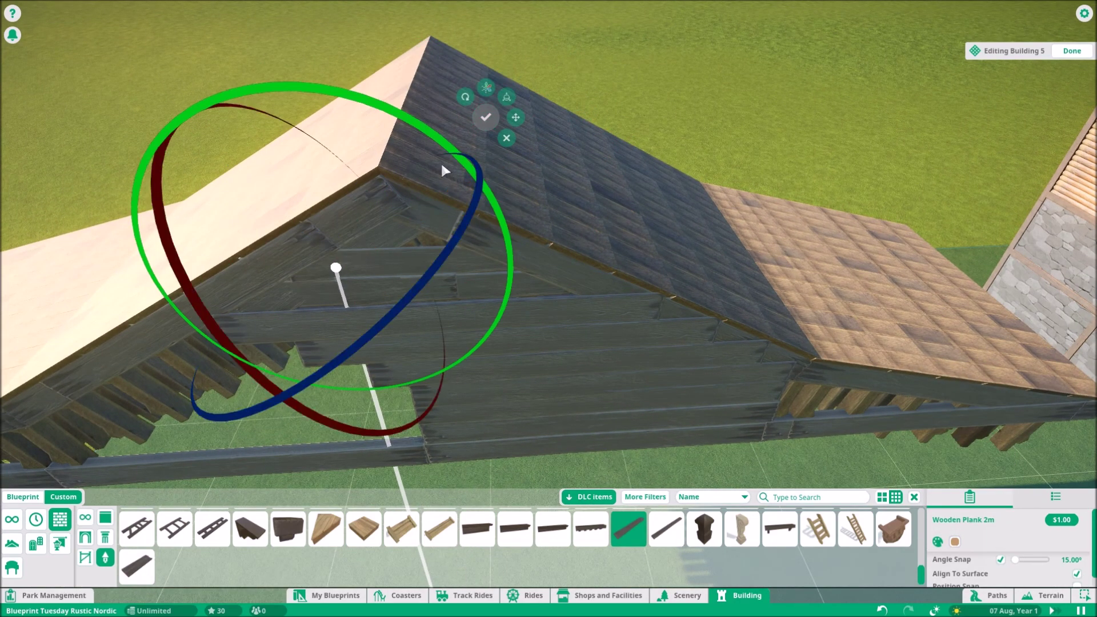
key("Escape")
left_click_drag(553, 412, 697, 338)
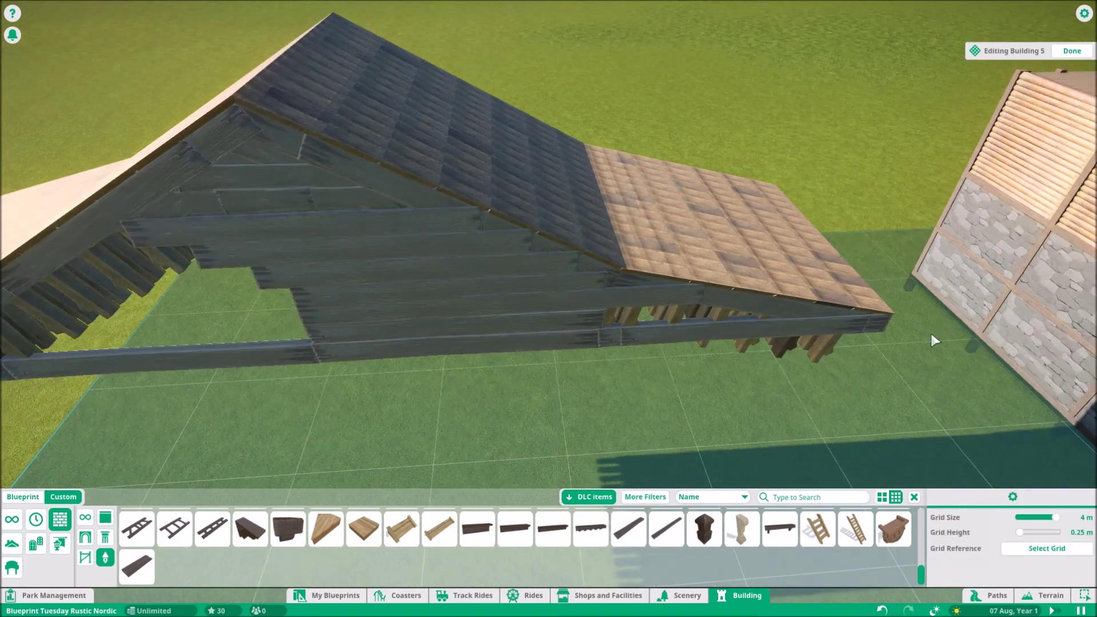
Step: Shift a gable plank to close the gap, then place and rotate a Wooden Post Support at the ridge
left_click(499, 348)
left_click_drag(500, 347, 485, 309)
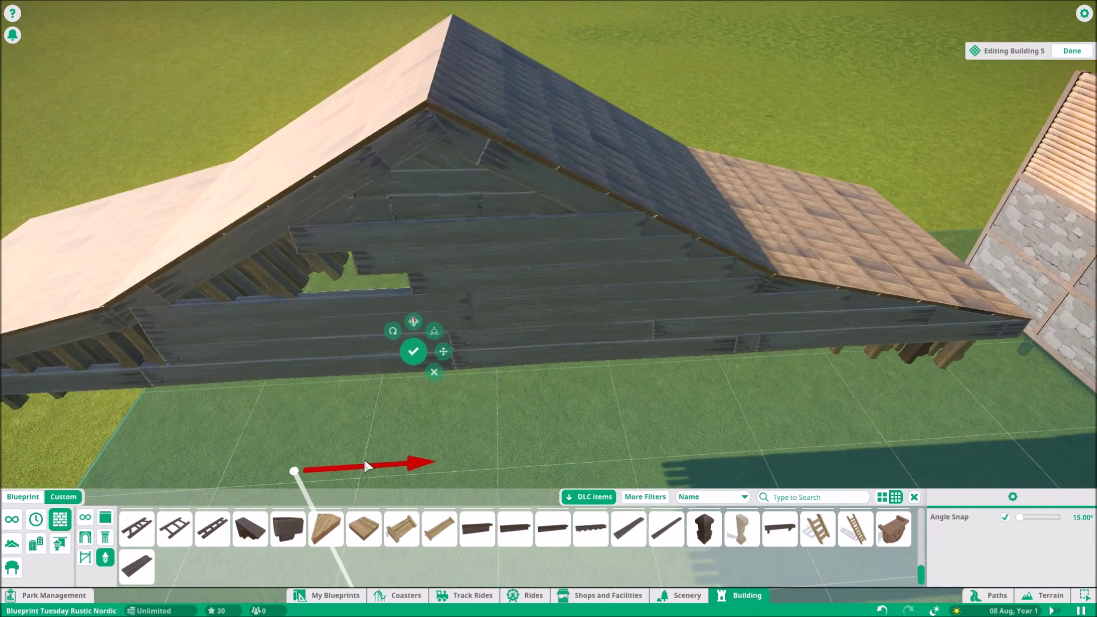
left_click(684, 305)
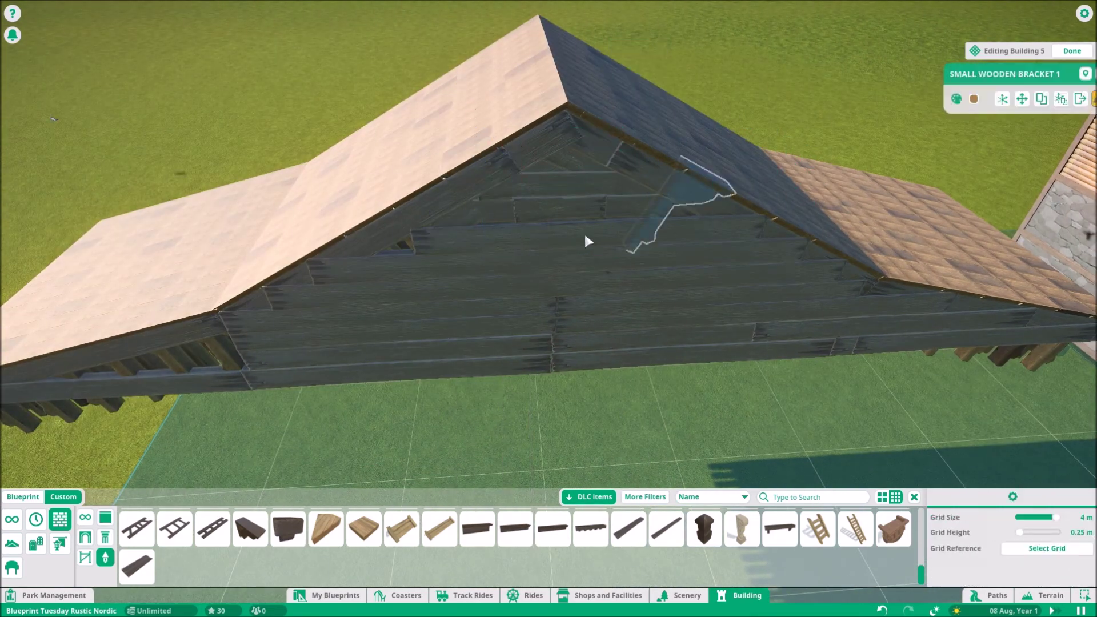
left_click_drag(634, 281, 559, 346)
left_click(559, 345)
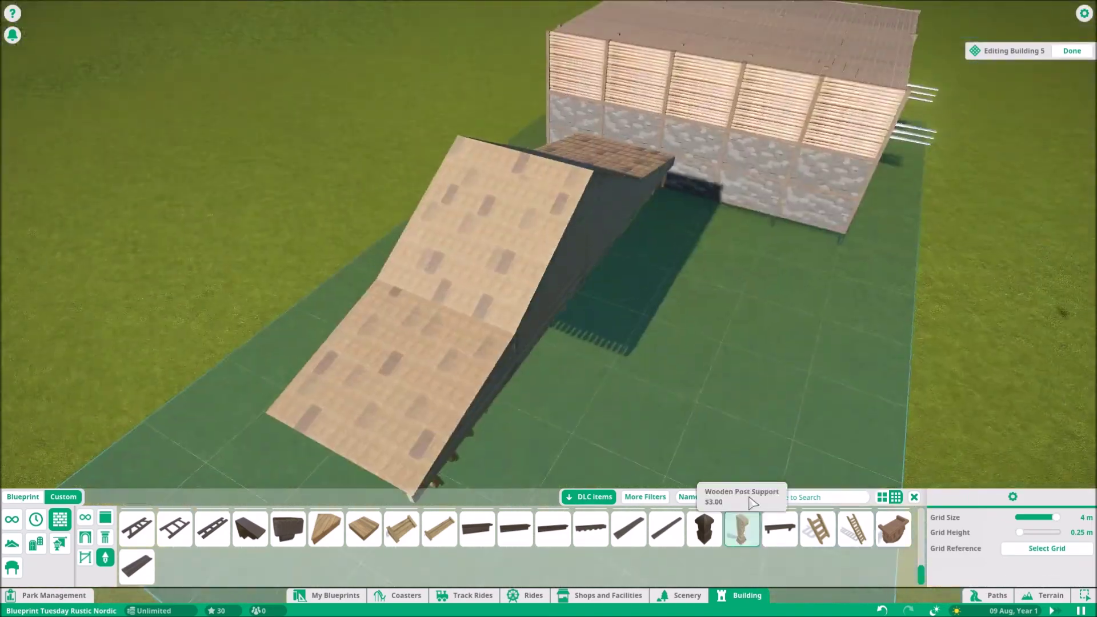
left_click(742, 529)
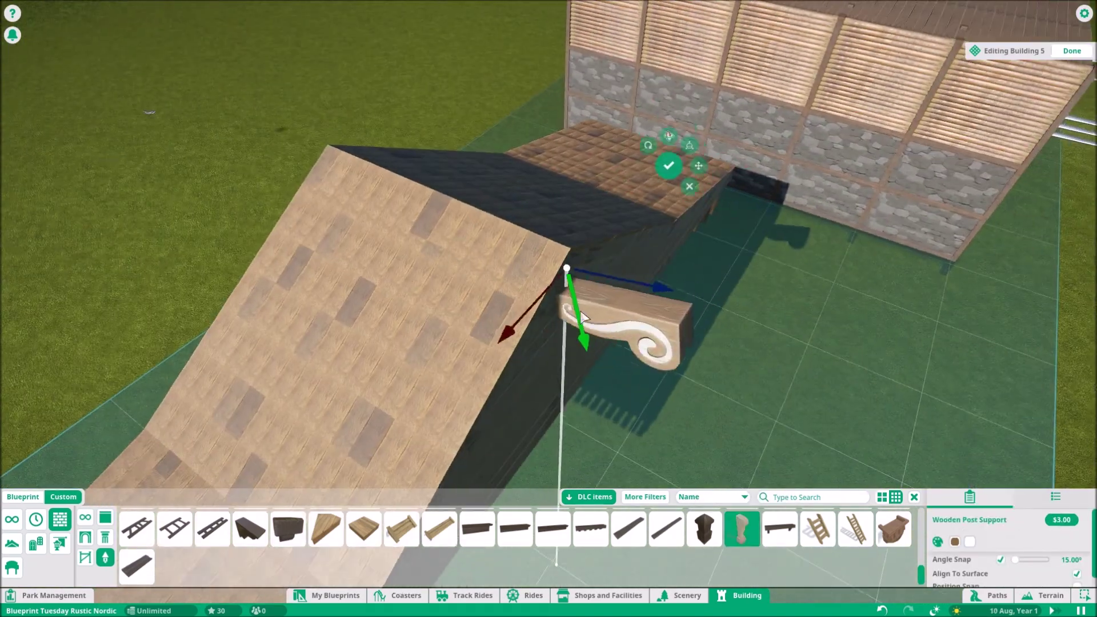
key("v")
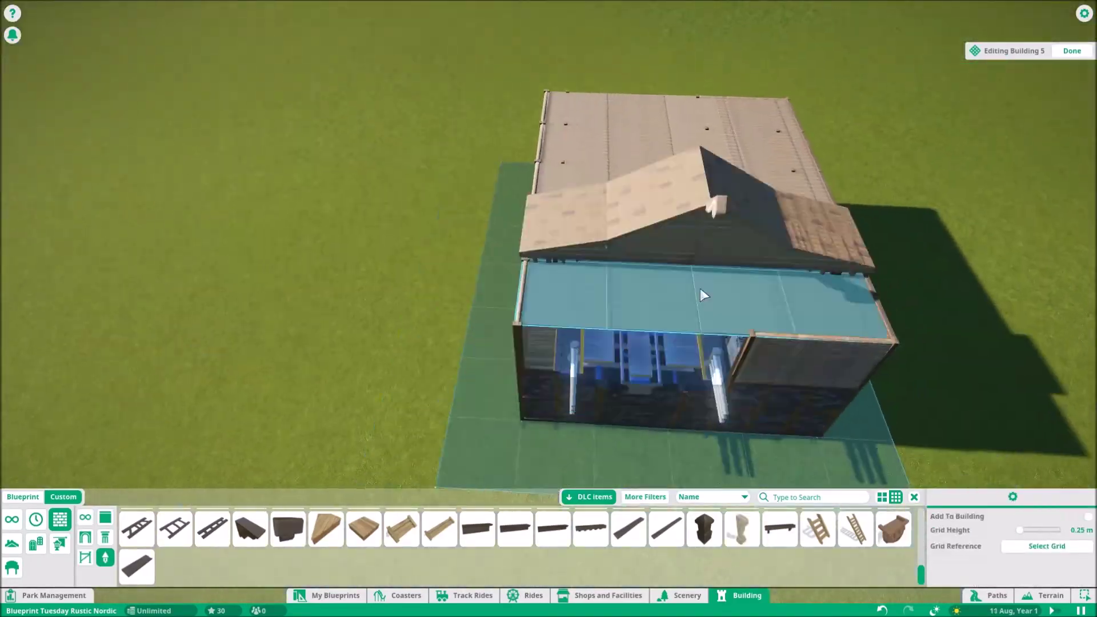
Step: Select the roof assembly and add a Wooden Lateral Support under the roof edge
left_click(700, 288)
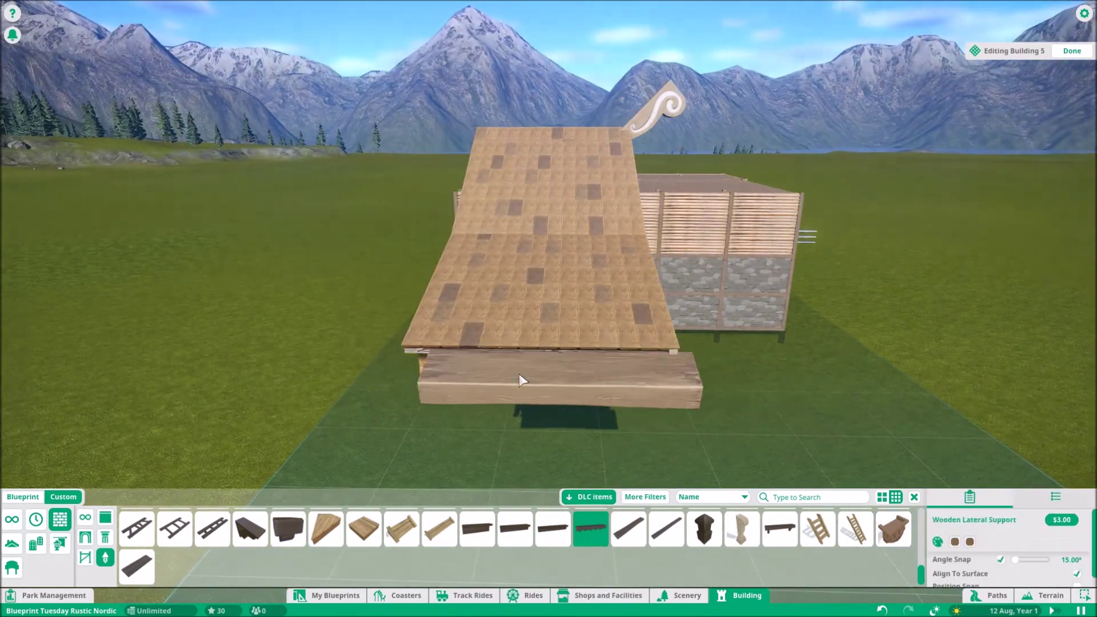
left_click(518, 372)
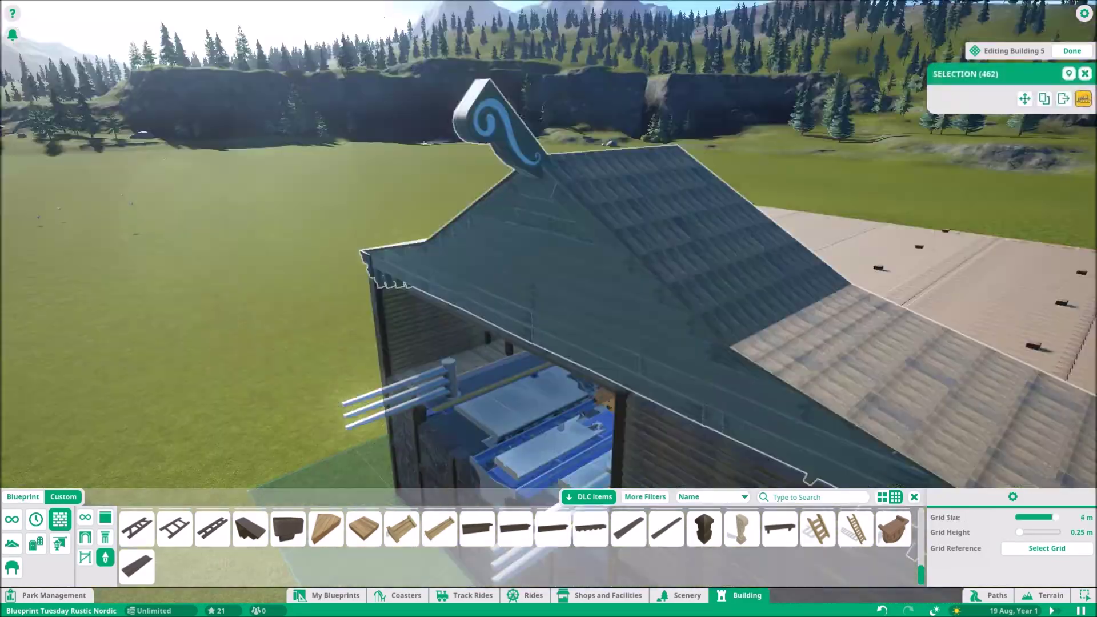
key("Escape")
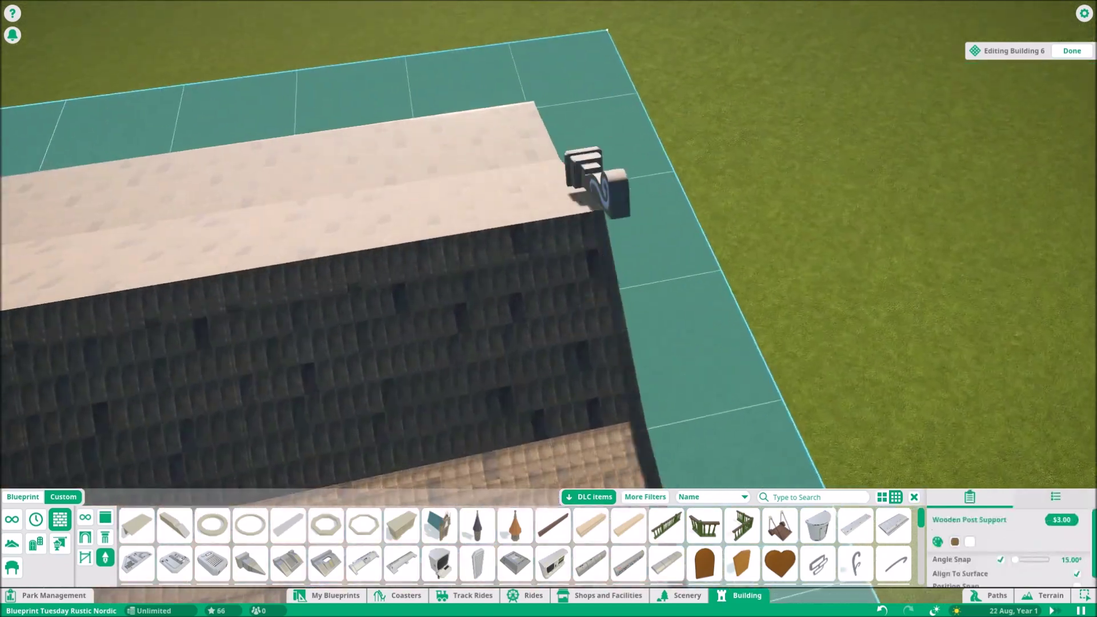
Step: Place a Wooden Post Support scroll finial at the far ridge end, mirroring the first one
left_click(685, 300)
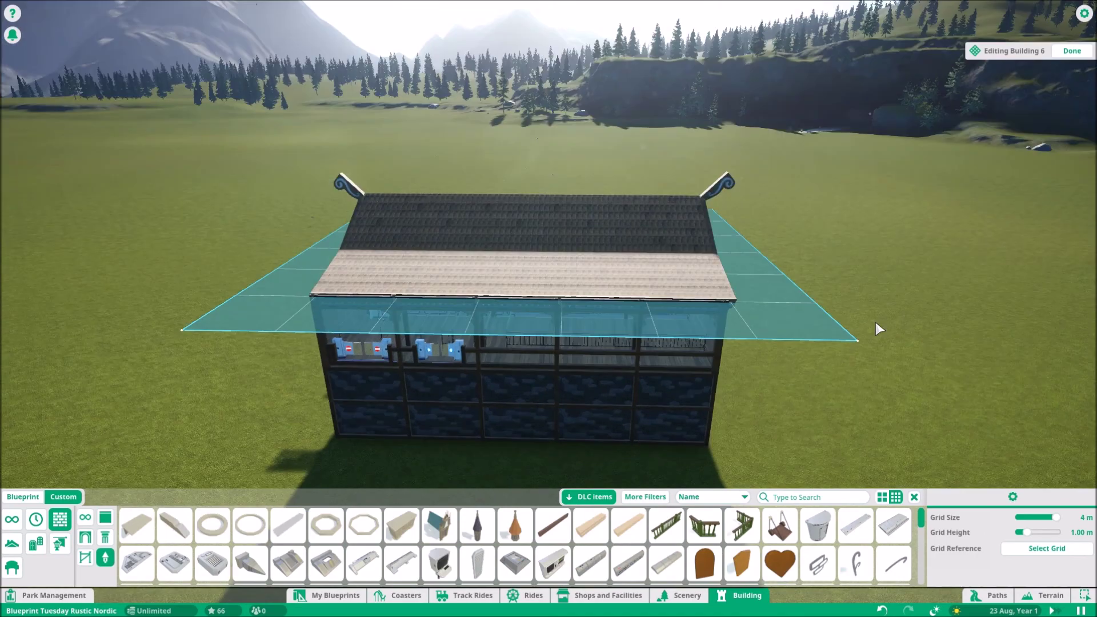
left_click_drag(875, 321, 875, 321)
scroll(875, 321, "up", 5)
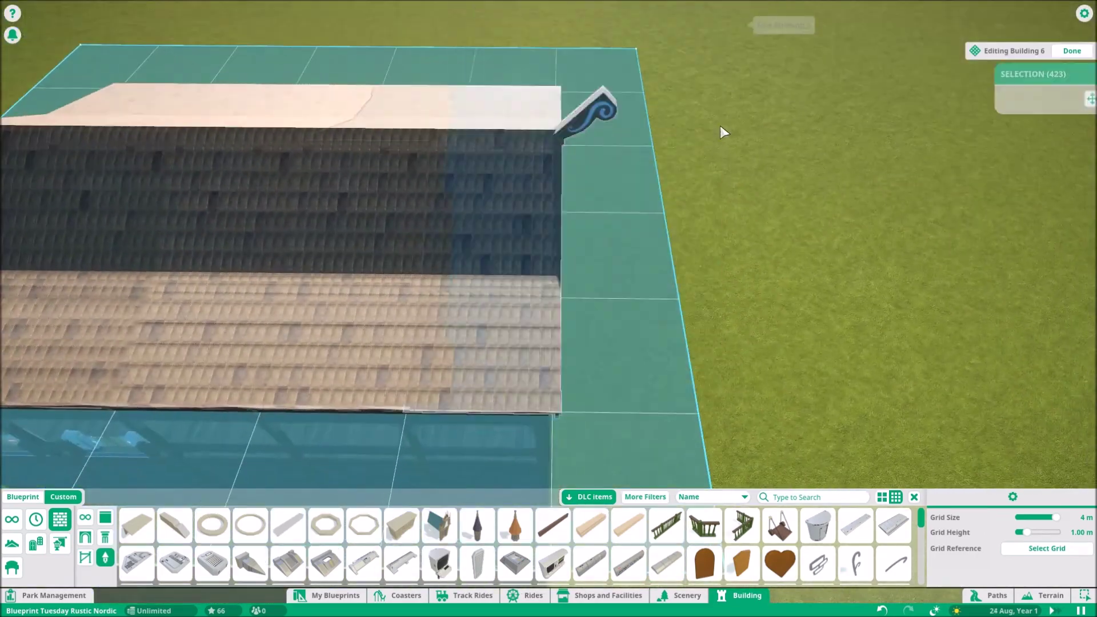